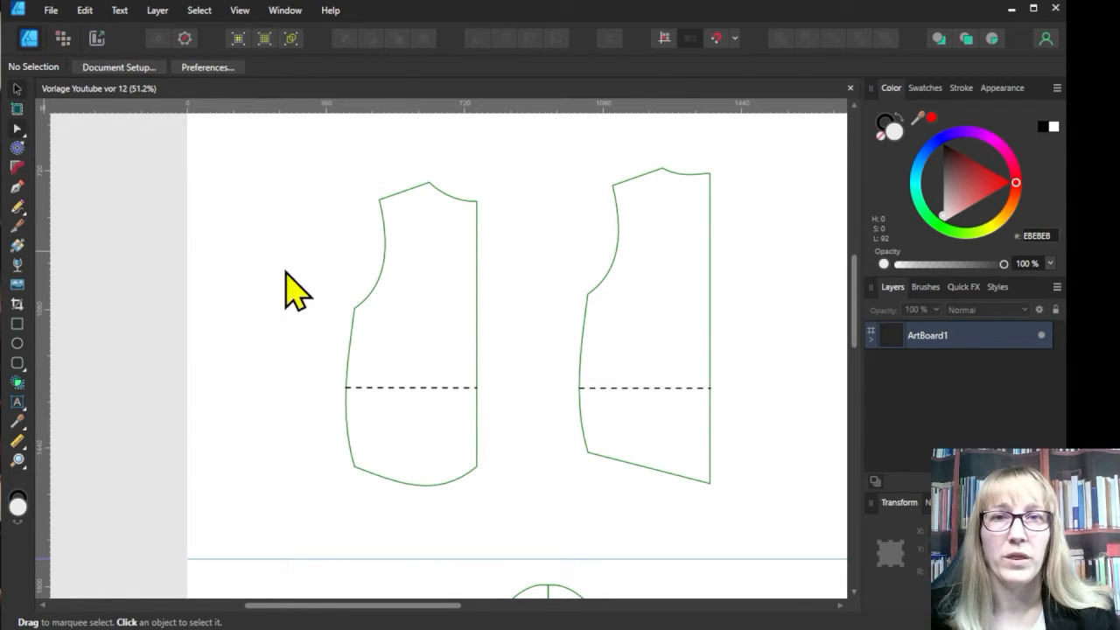
Add nodes to the left pattern piece's outline at both ends of the dashed line.
key("a")
left_click(349, 396)
left_click(347, 388)
left_click(477, 388)
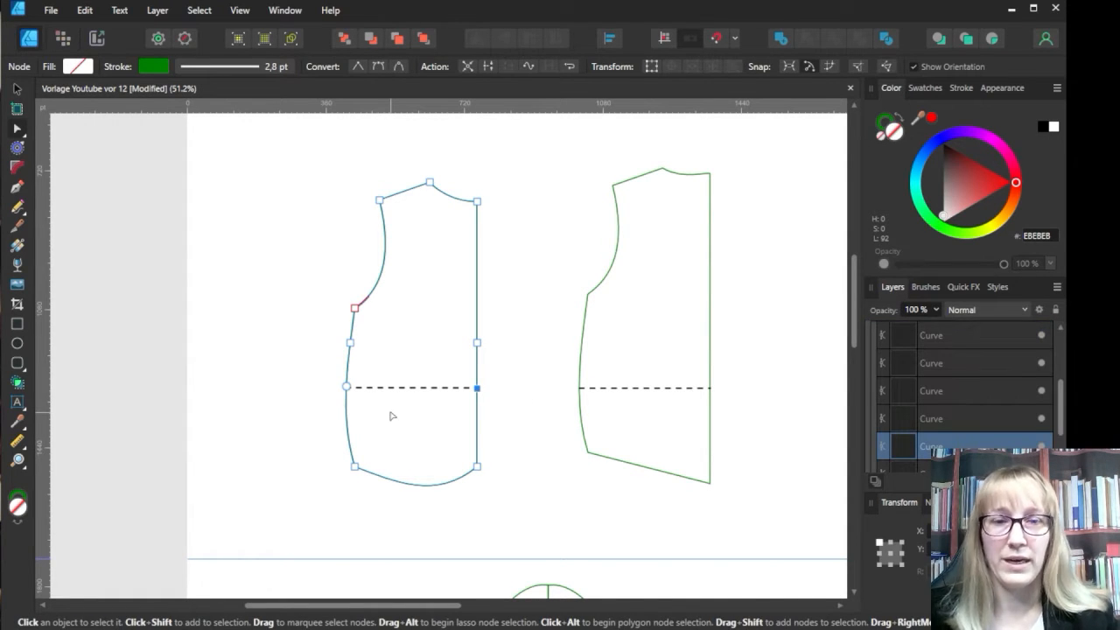
Duplicate the left outline with a dark red stroke (80000A) and delete the copy's nodes above the dashed line.
key("ctrl+j")
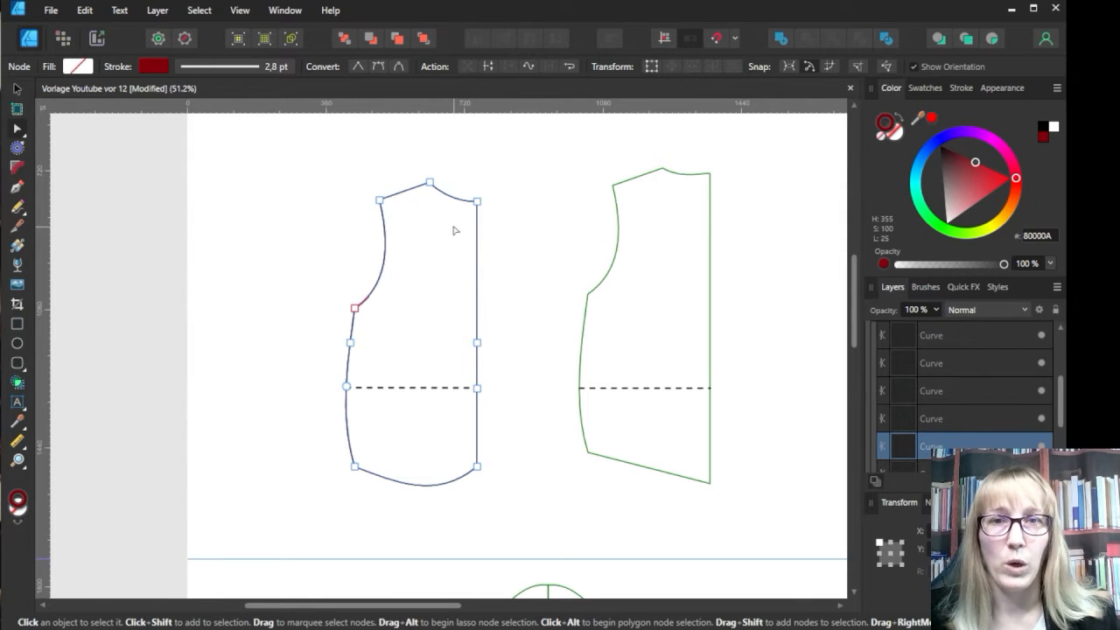
left_click(429, 182)
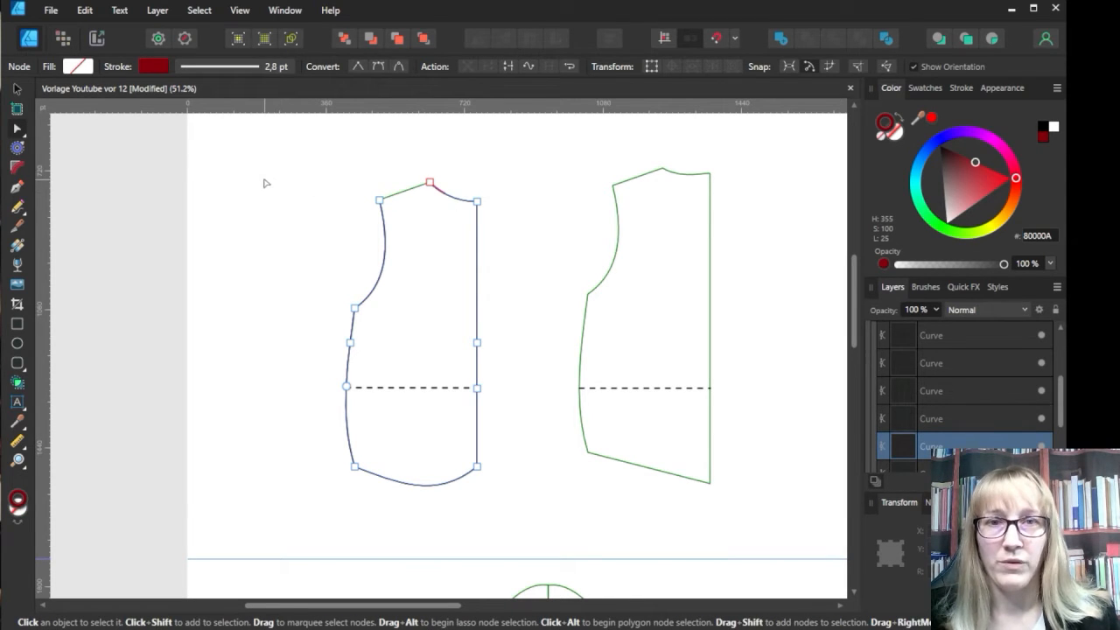
mouse_move(256, 168)
left_mouse_down()
mouse_move(283, 229)
mouse_move(493, 378)
mouse_move(511, 378)
left_mouse_up()
Delete the original green left outline's nodes below the dashed line so only its upper part remains.
left_click(467, 231)
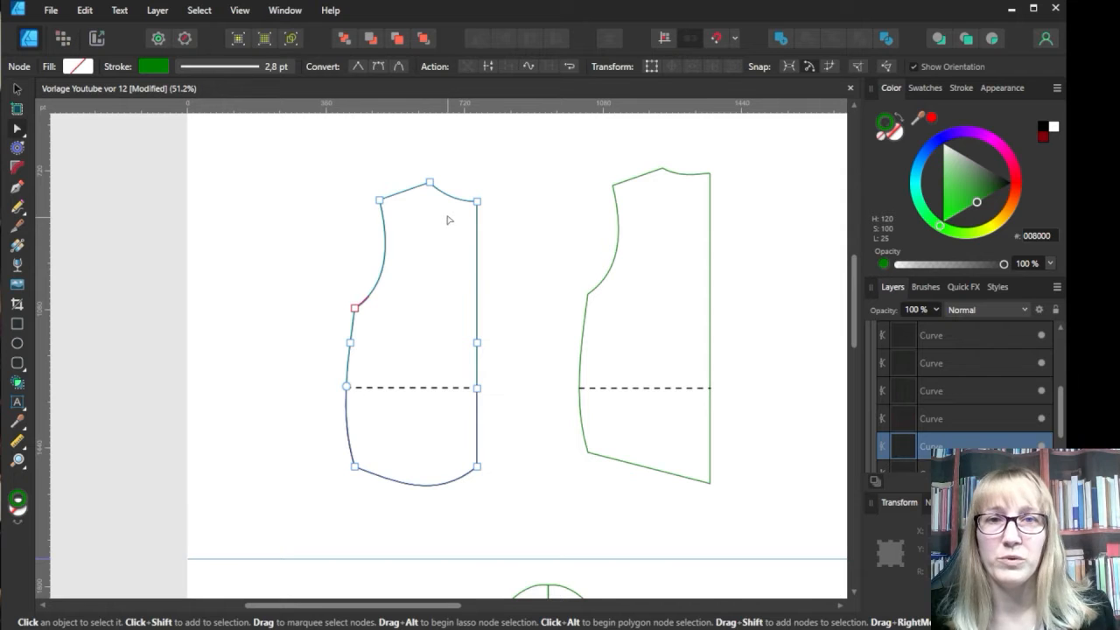
left_click_drag(301, 421, 545, 510)
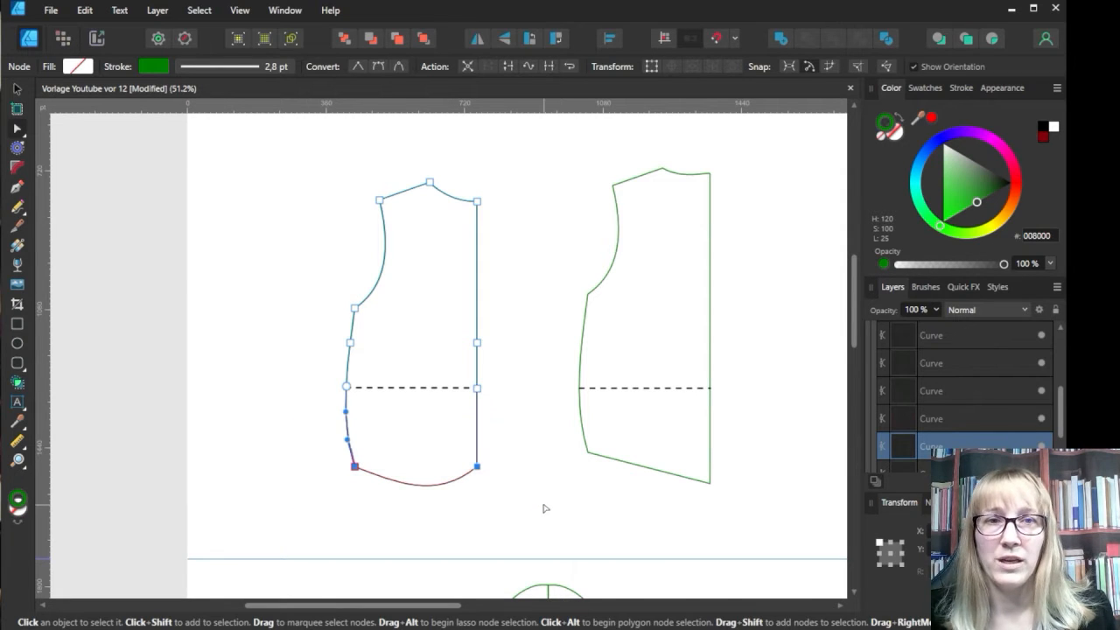
key("v")
left_click_drag(471, 274, 514, 357)
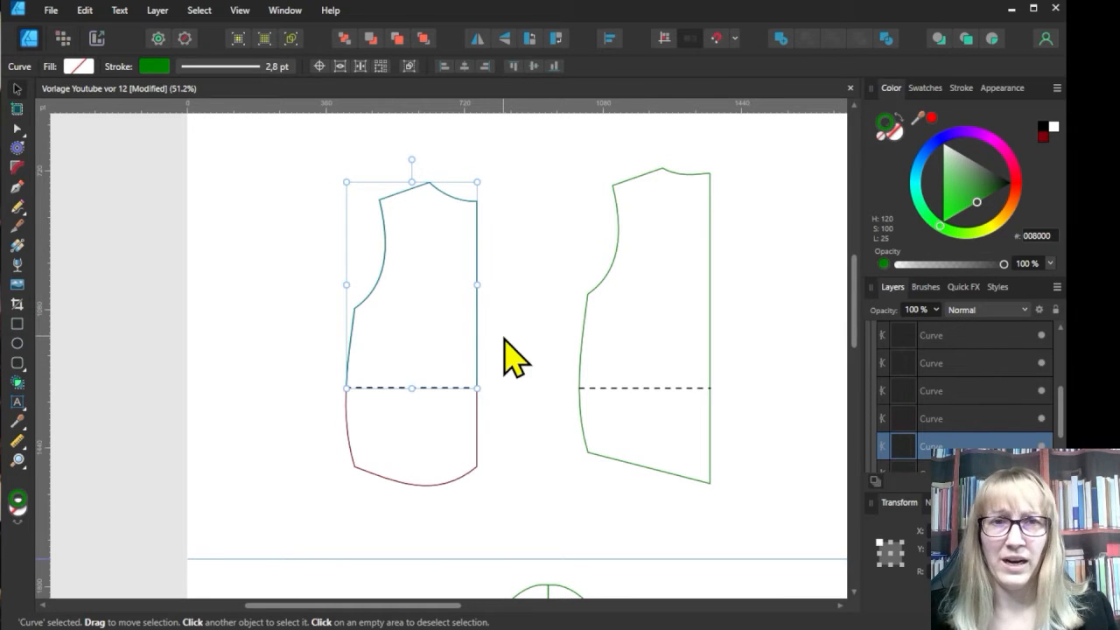
Switch the ruler units to centimetres and draw a dashed helper rectangle about 21.8 cm wide with its height set to 5 cm.
left_click(43, 106)
left_click(87, 218)
left_click(17, 324)
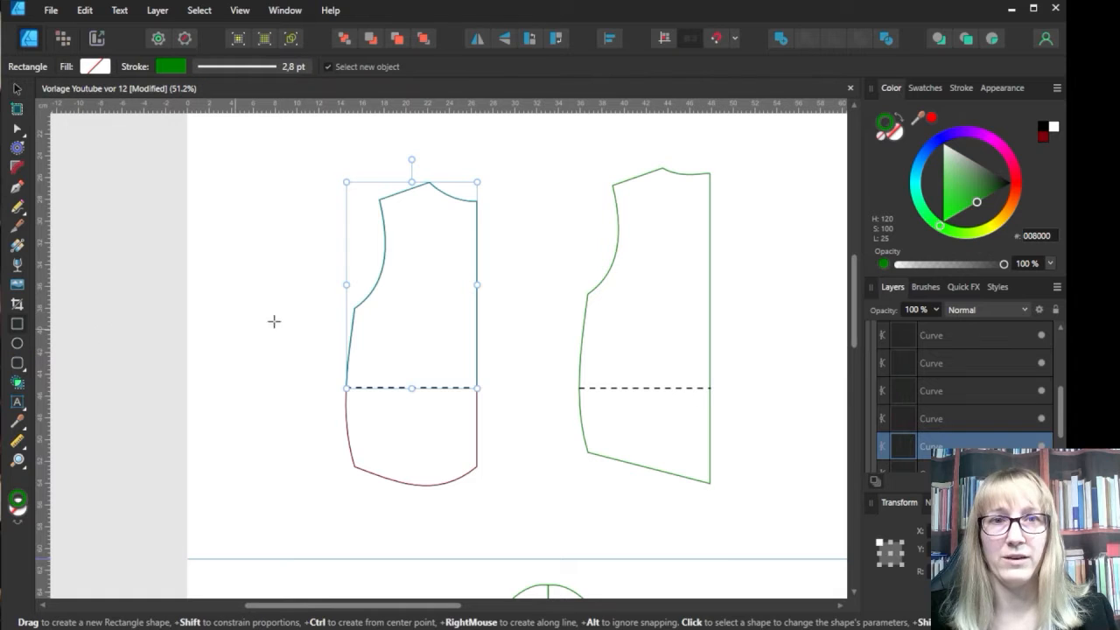
left_click_drag(266, 289, 505, 387)
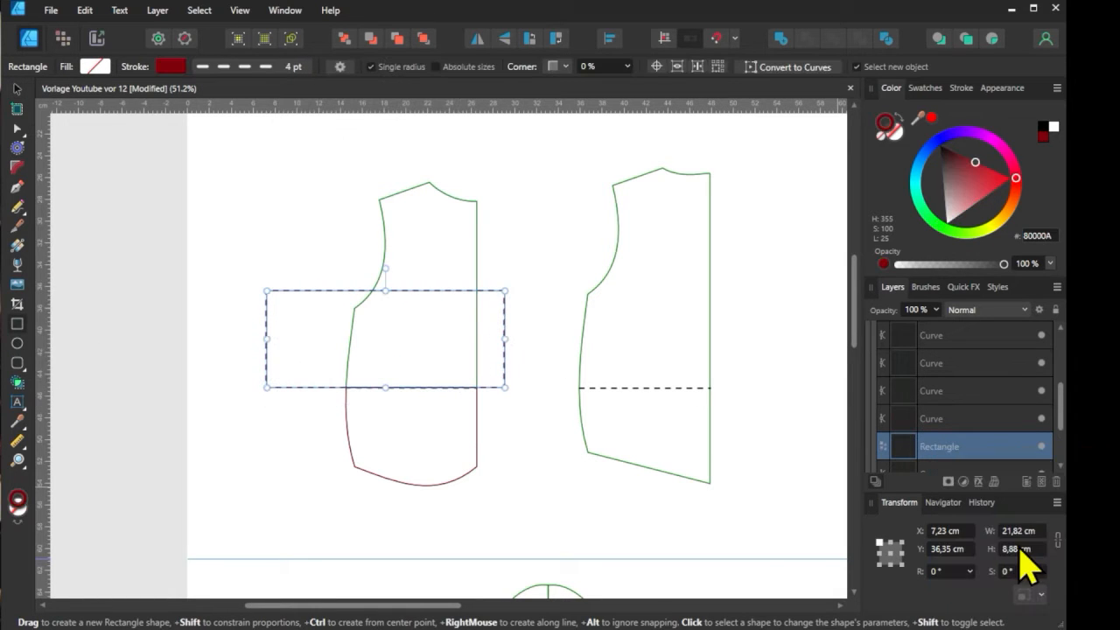
type("5")
key("Return")
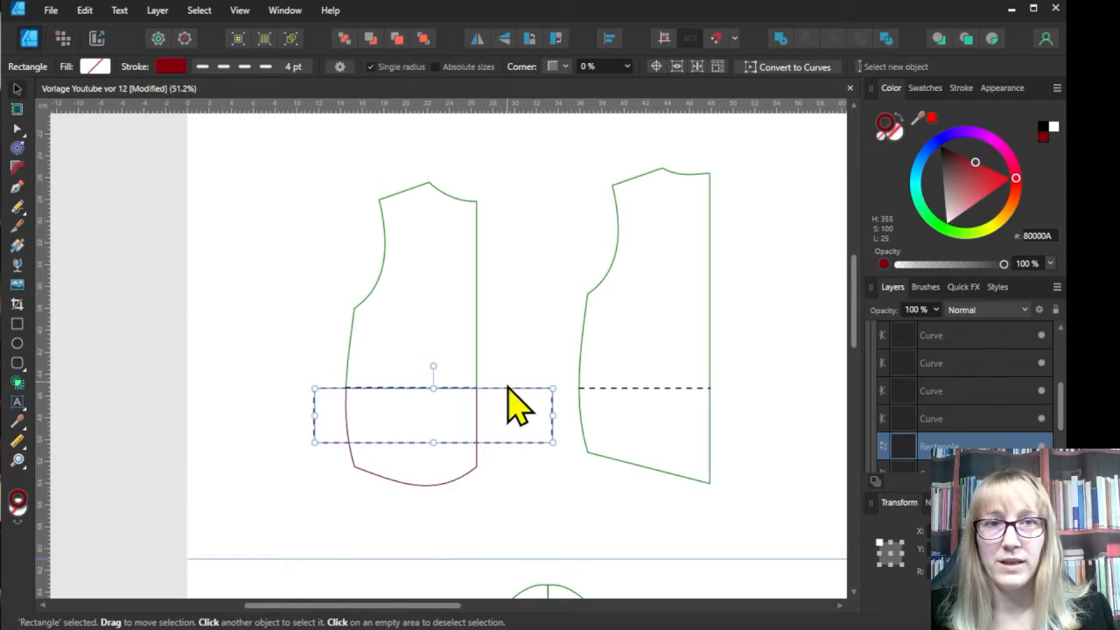
Align the helper rectangle beneath the left dashed line and move the dark red lower part down to the rectangle's lower edge.
left_click_drag(508, 389, 434, 390)
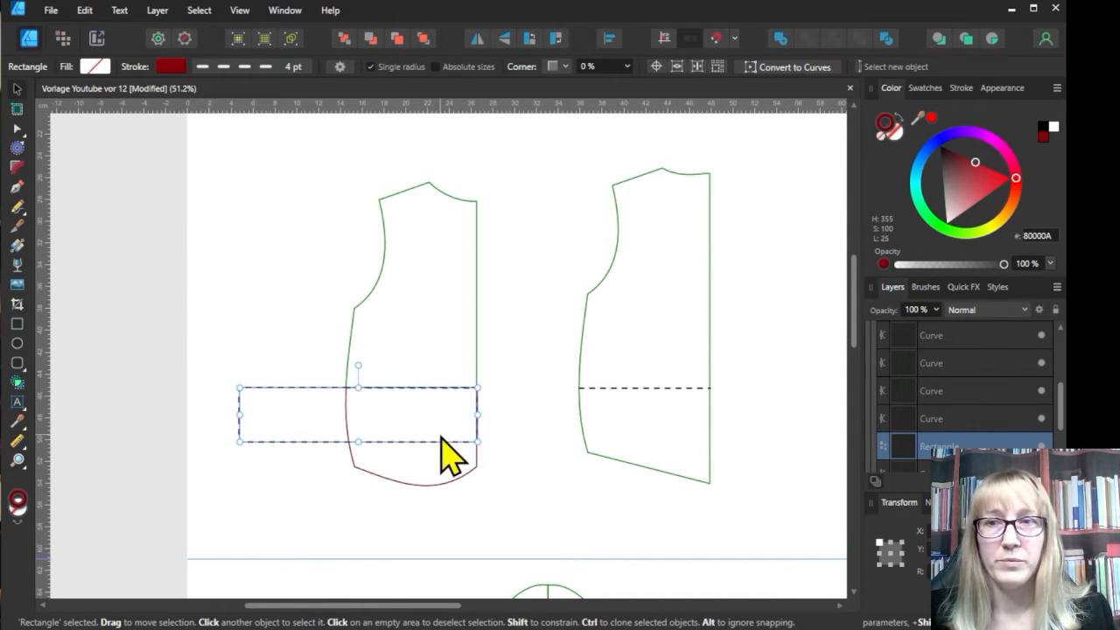
left_click(441, 490)
left_click_drag(455, 490, 460, 536)
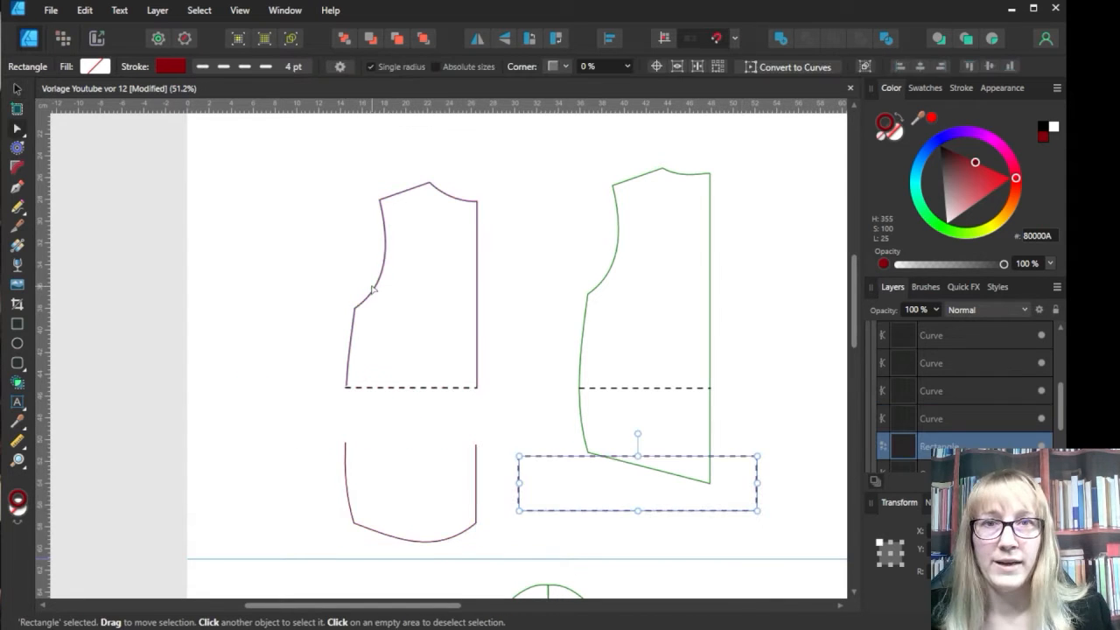
Join the left piece's upper and lower curves at their open end nodes on both the side seam and the straight edge.
left_click(374, 290)
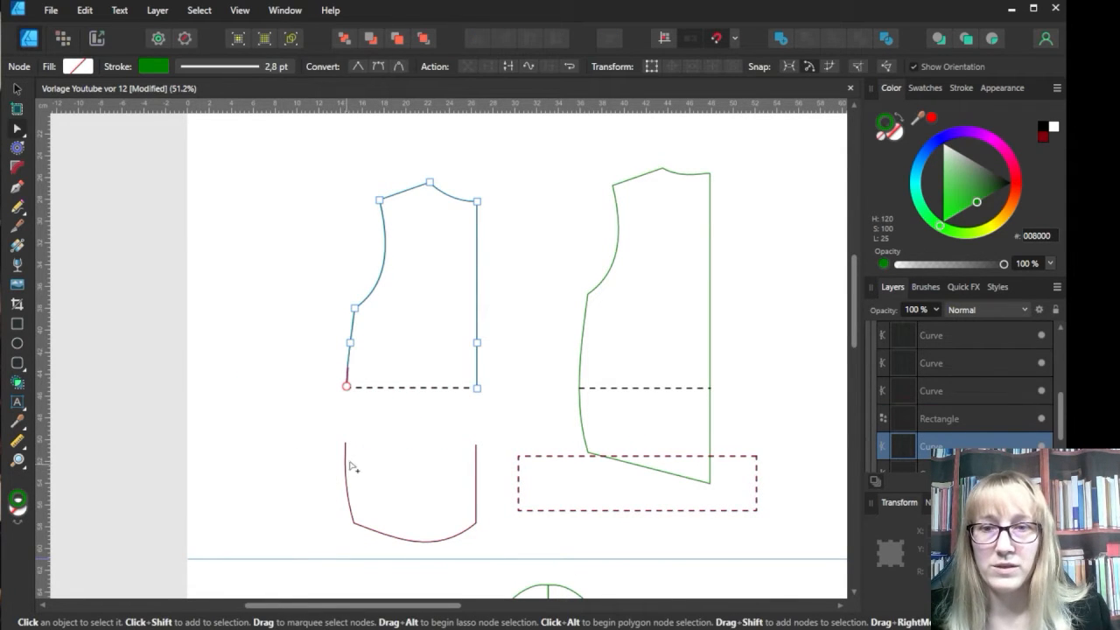
left_click(347, 466, "shift")
left_click_drag(320, 358, 368, 470)
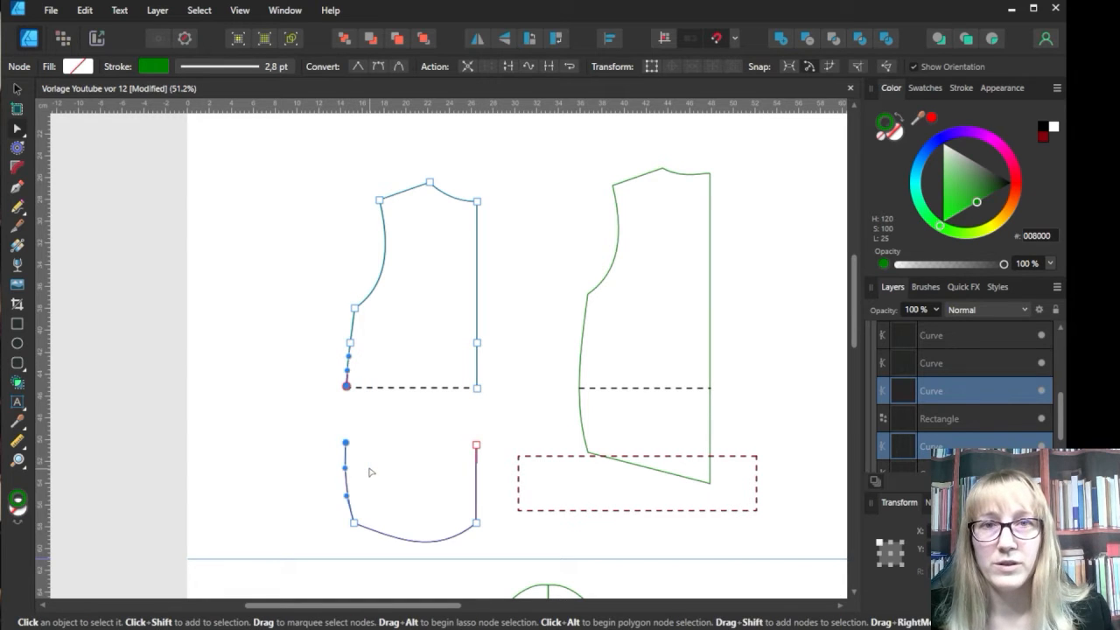
left_click(548, 66)
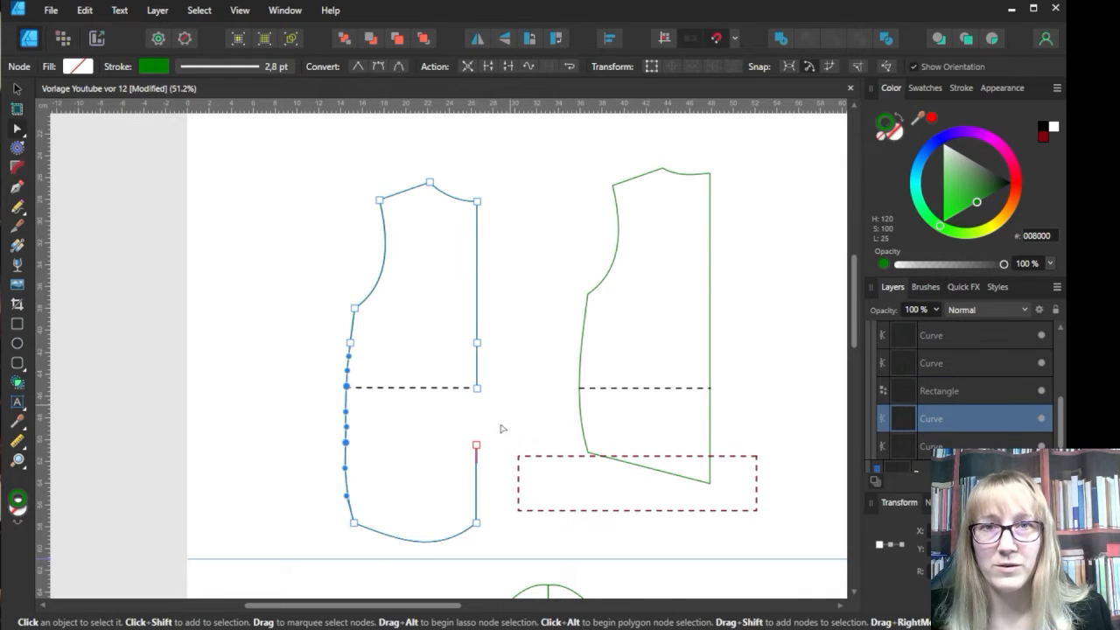
left_click_drag(502, 382, 460, 462)
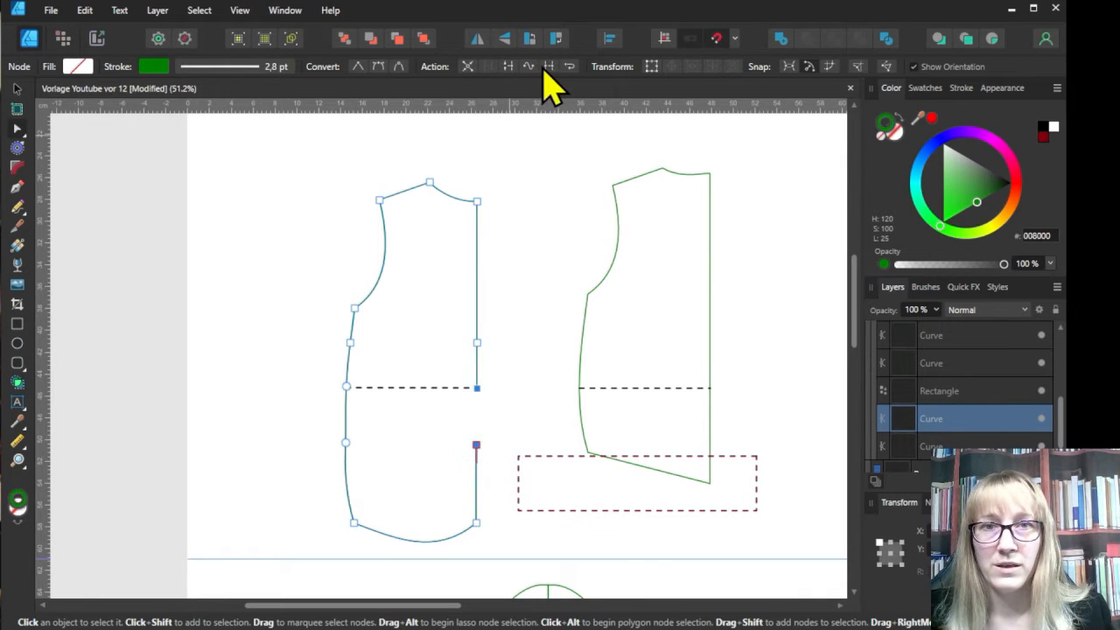
left_click(548, 69)
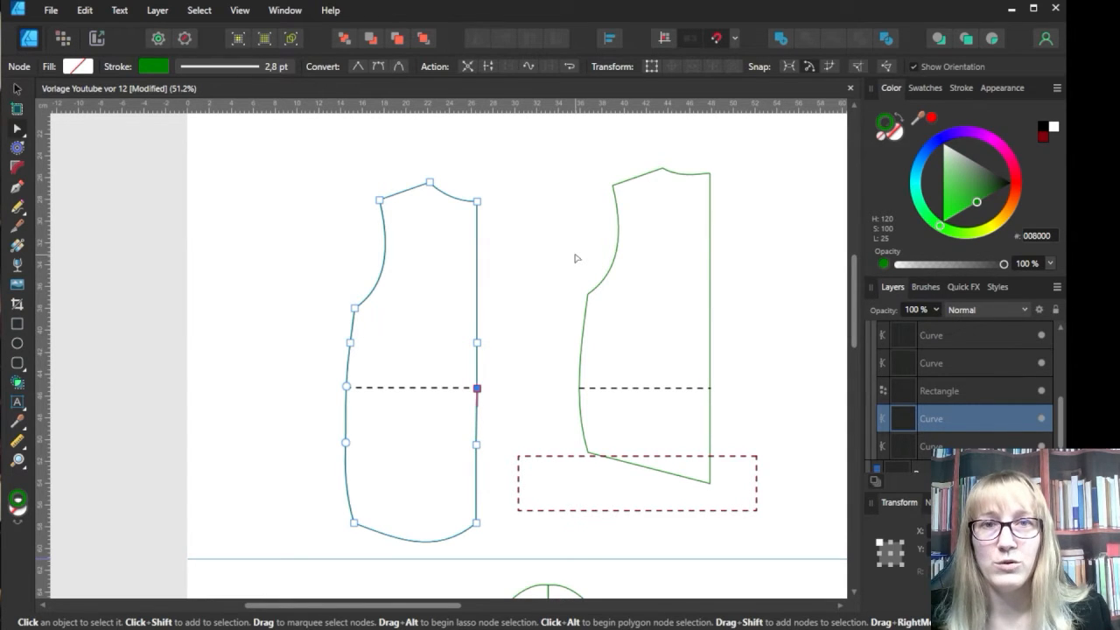
Add nodes to the right pattern piece's outline at both ends of its dashed line.
left_click(710, 372)
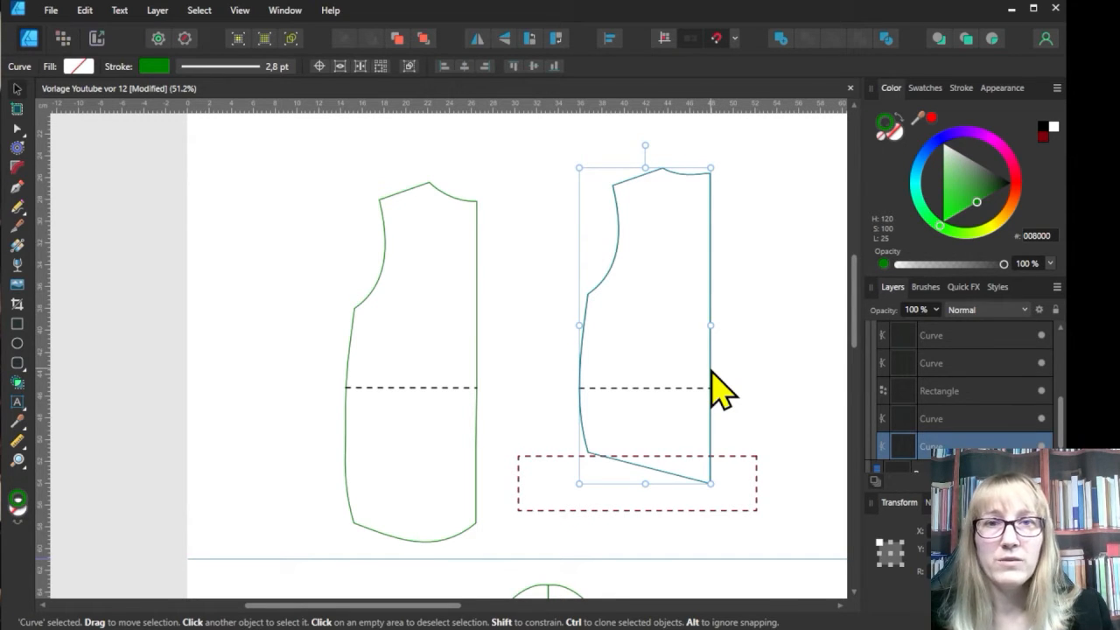
left_click(17, 129)
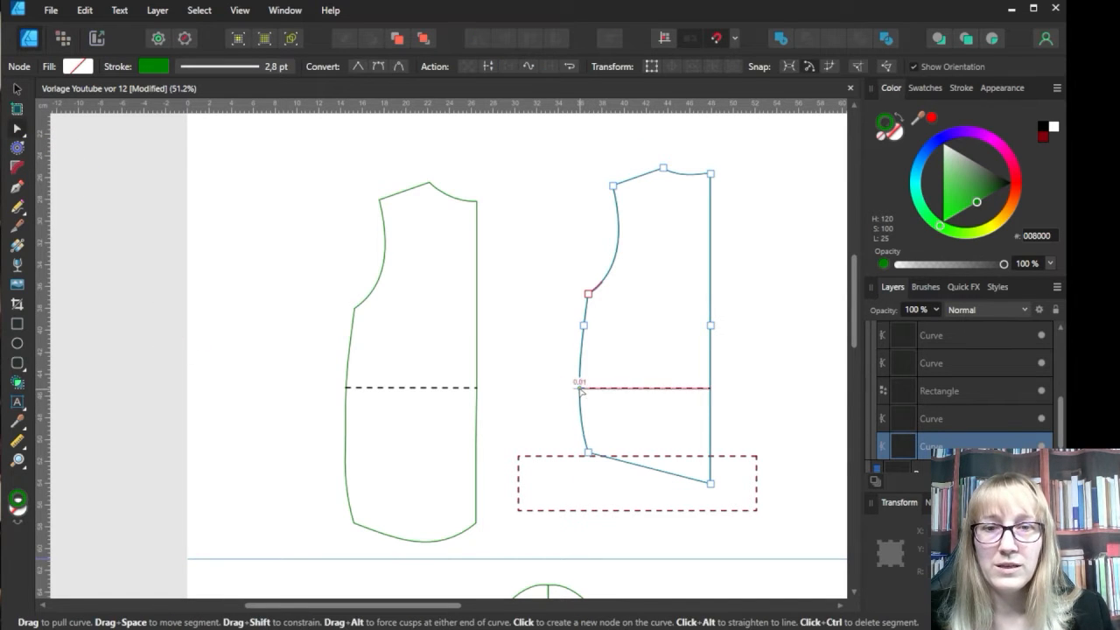
left_click(711, 388)
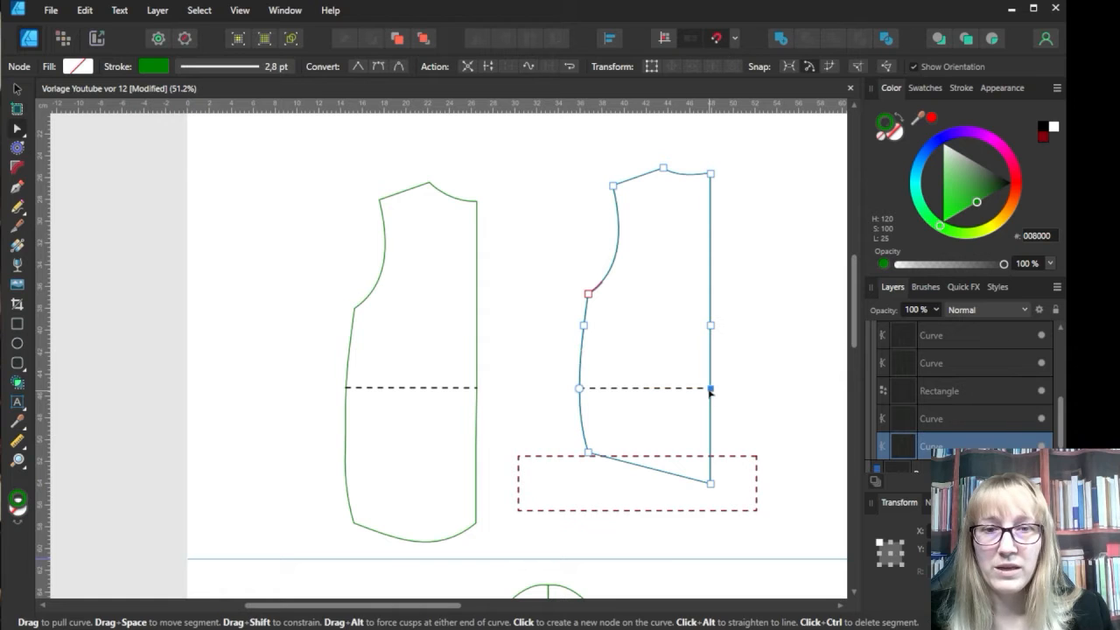
Duplicate the right outline with a dark red stroke (800003) and delete the copy's nodes above the dashed line.
key("ctrl+j")
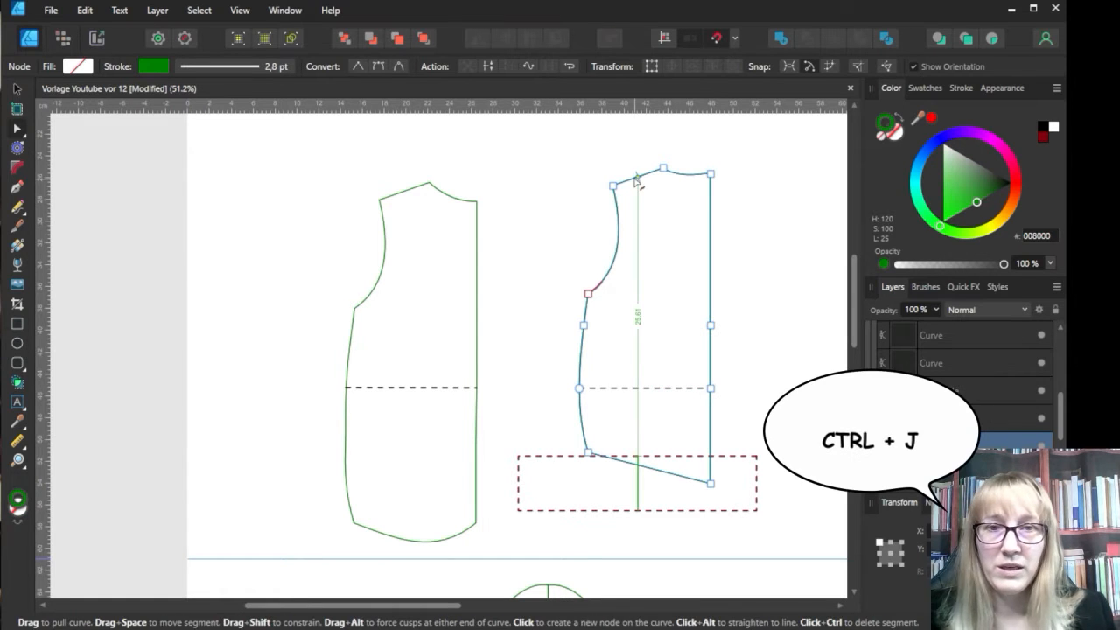
left_click(636, 179)
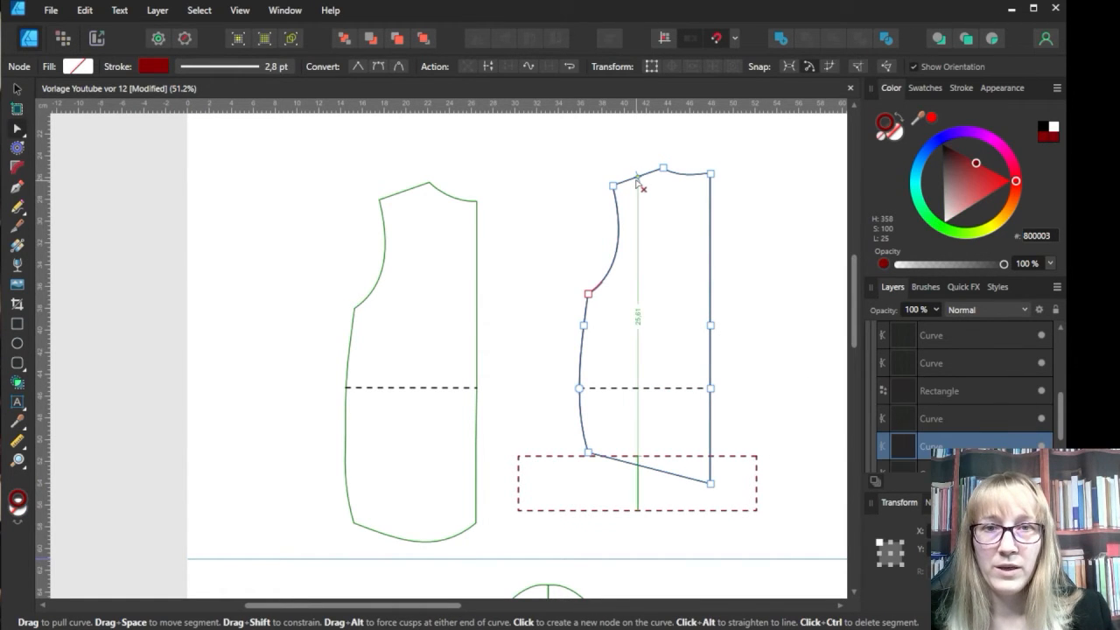
left_click_drag(483, 150, 800, 351)
key("Delete")
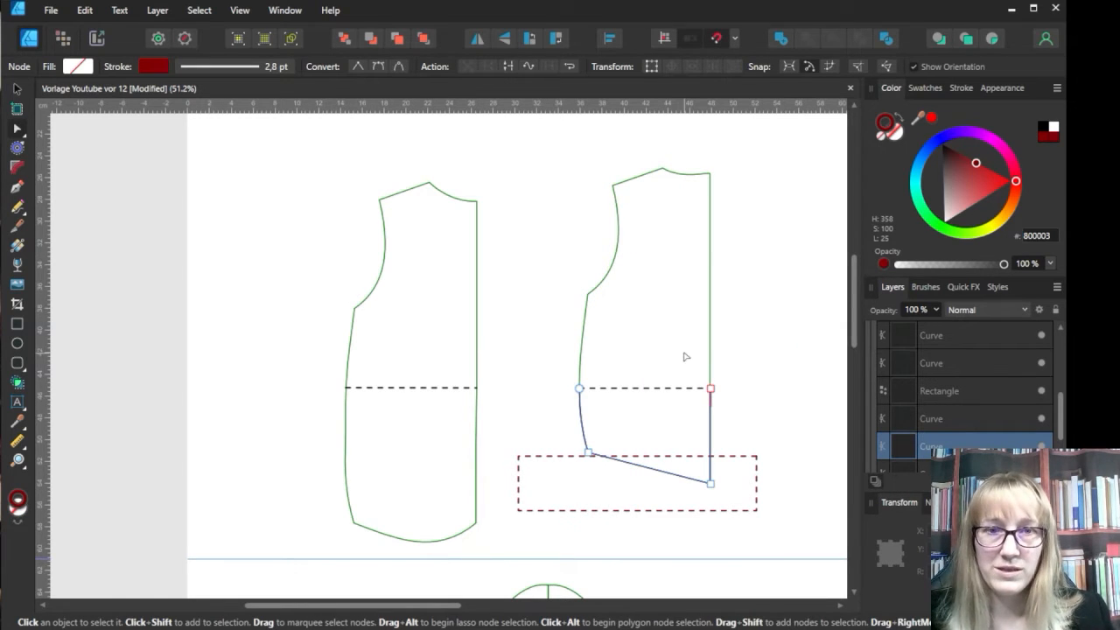
Delete the green right outline's nodes below the dashed line, keeping its upper part in place.
left_click(711, 359)
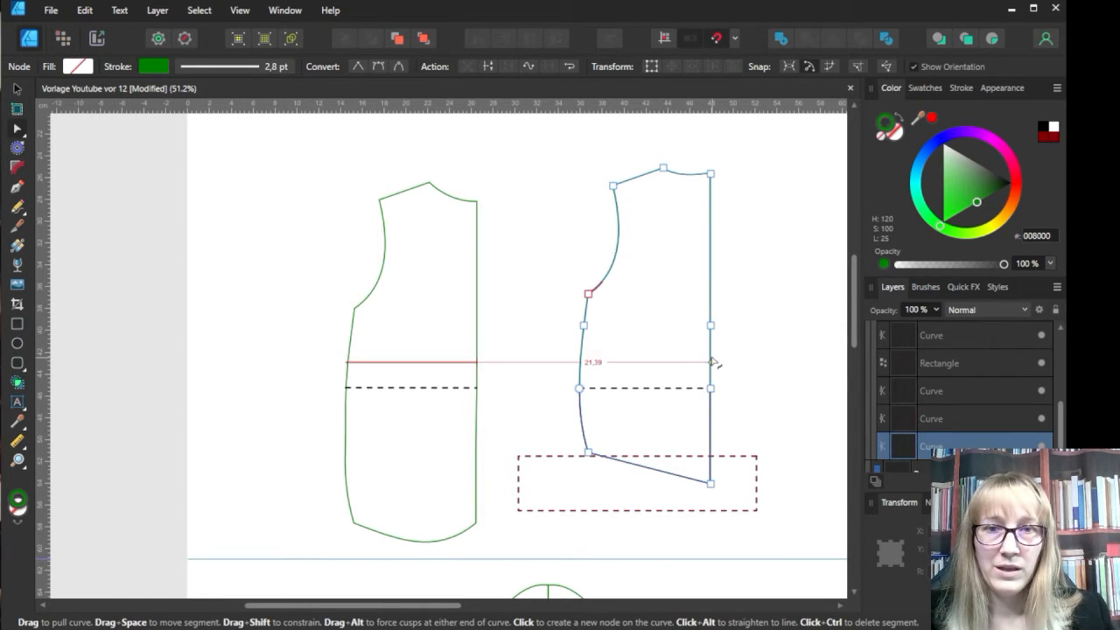
left_click(588, 452)
left_click_drag(565, 443, 770, 505)
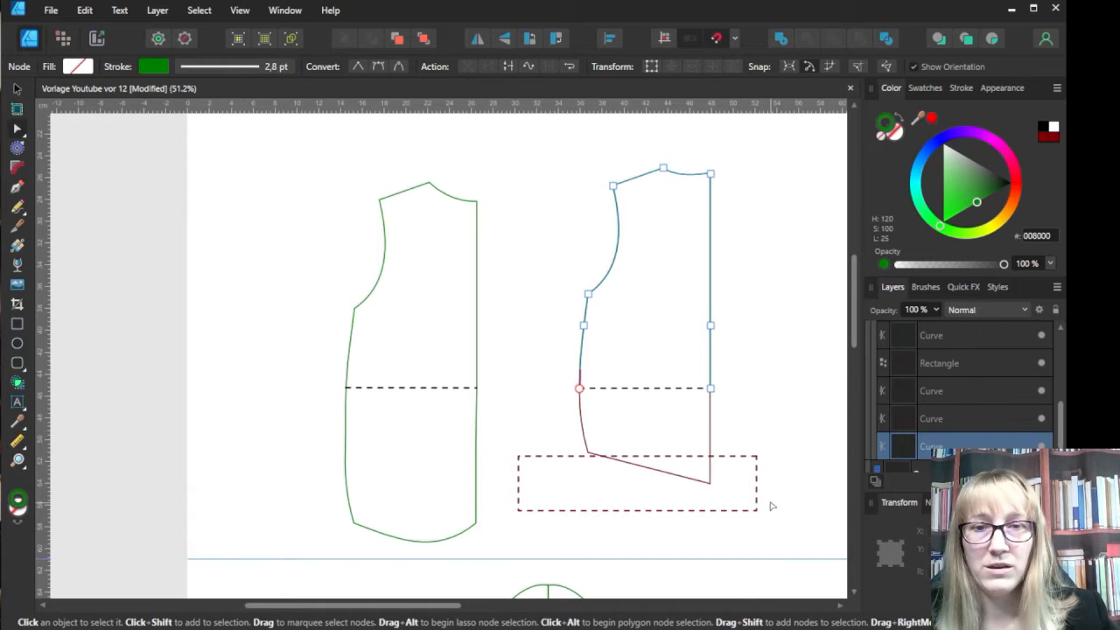
left_click(17, 89)
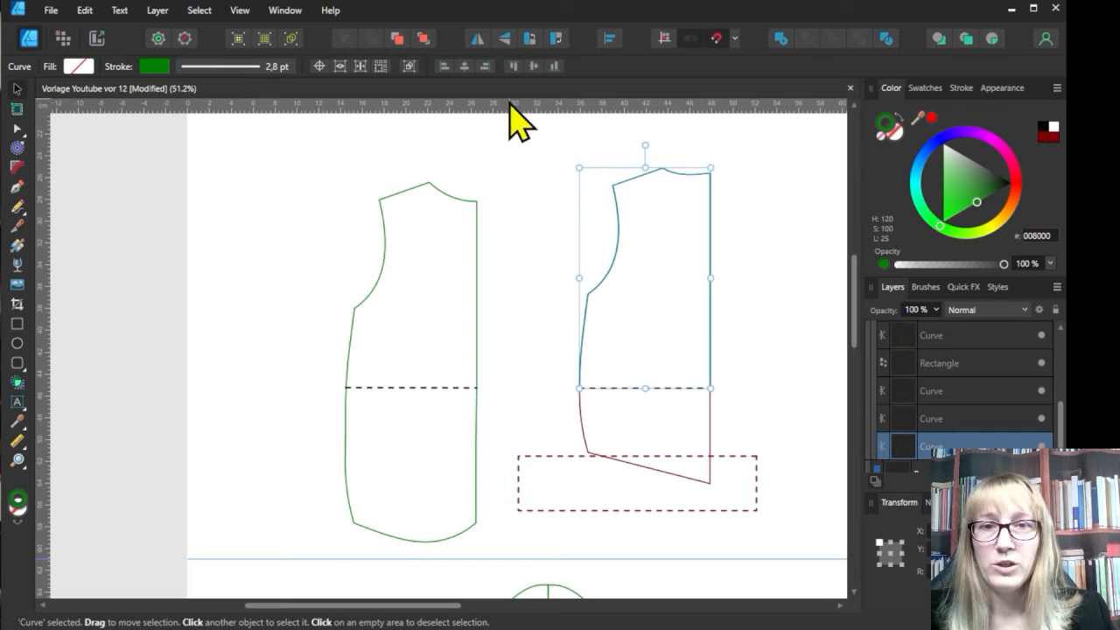
left_click_drag(625, 231, 612, 169)
key("ctrl+z")
Set the helper rectangle's height to 2 cm, rest it on the right dashed line and move the dark red part up to its top edge.
left_click(743, 456)
left_click_drag(743, 456, 697, 390)
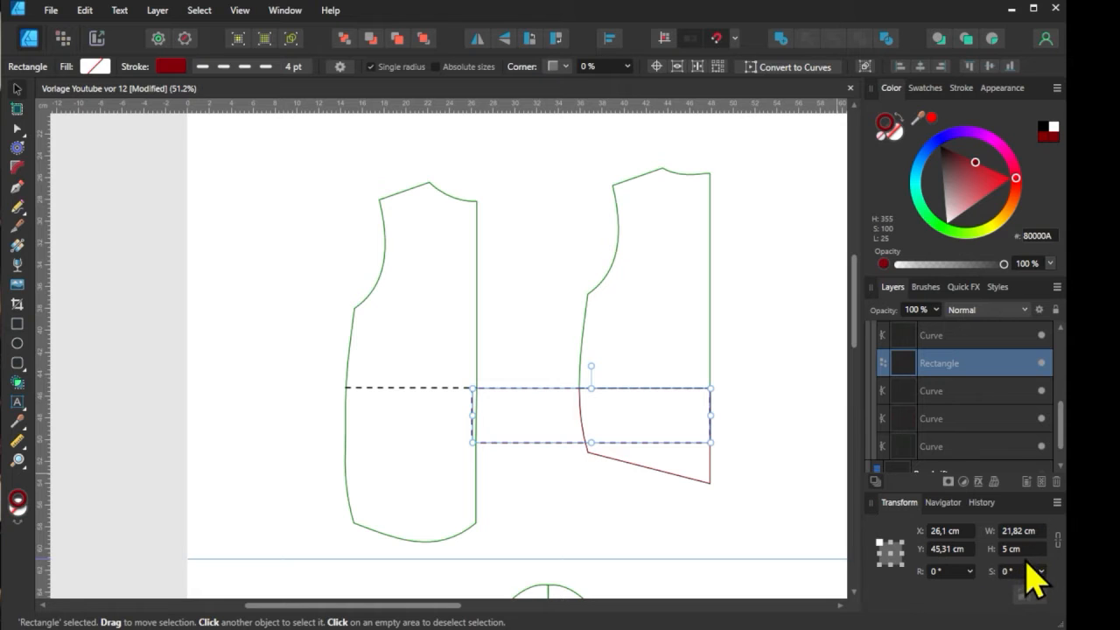
type("2")
key("Return")
left_click_drag(670, 408, 638, 394)
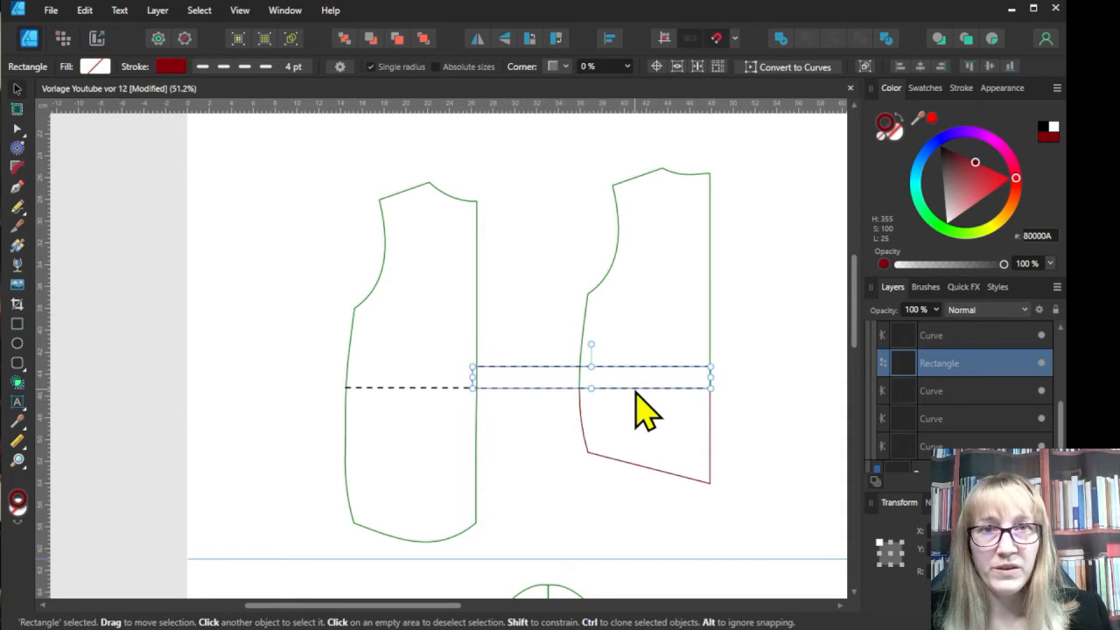
left_click(707, 450)
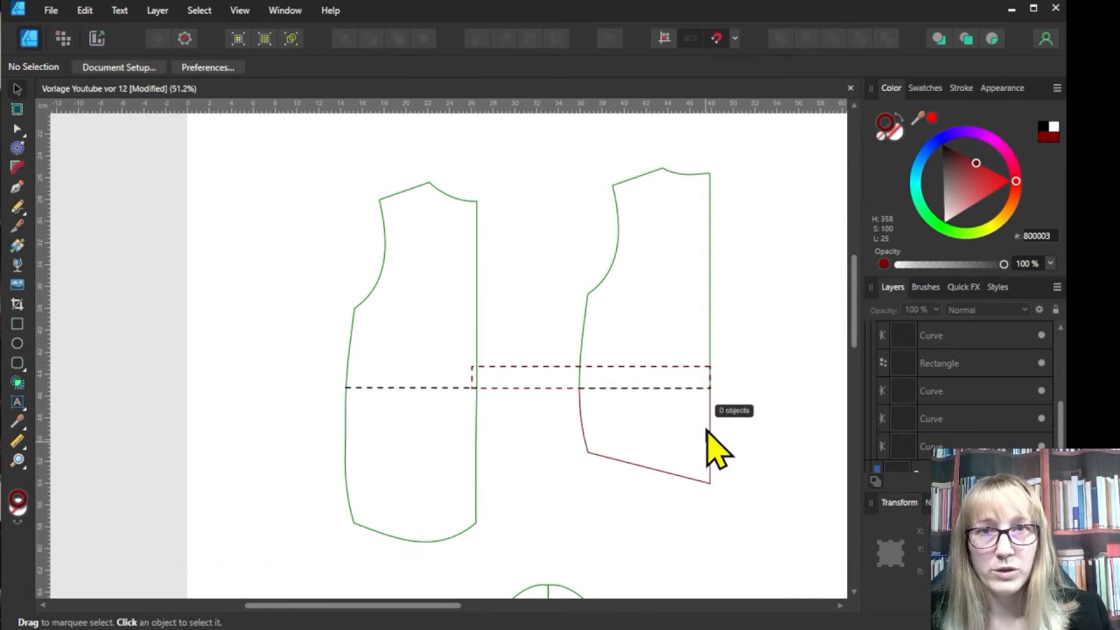
left_click(691, 455)
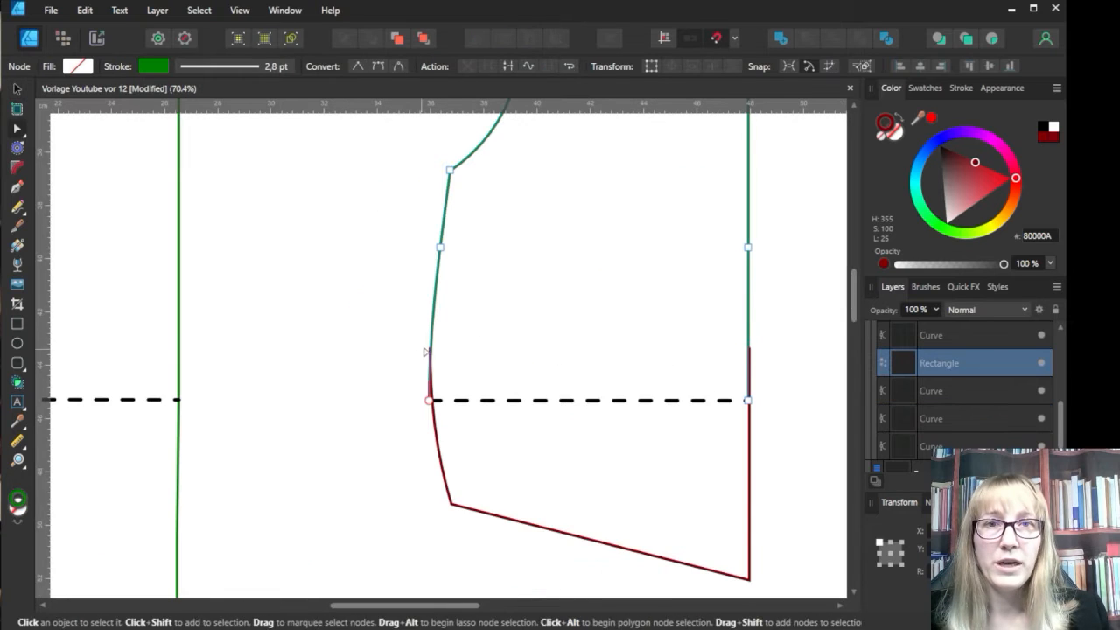
Add nodes to the green right outline level with the dark red part's upper ends and delete its nodes at the dashed line.
left_click(431, 347)
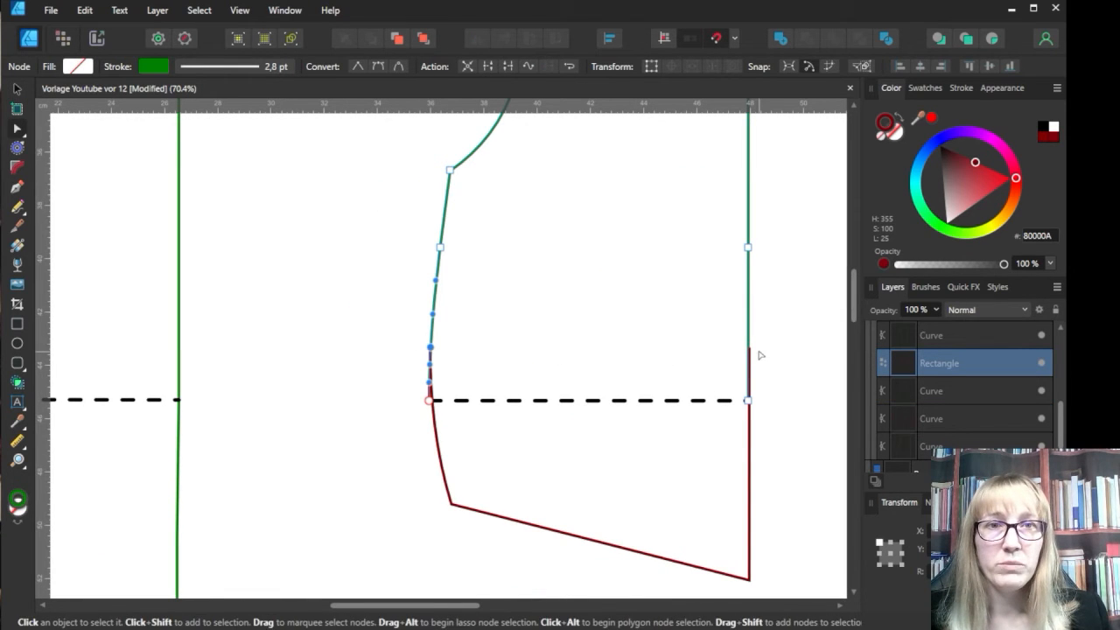
left_click(749, 348)
left_click_drag(391, 403, 793, 457)
key("Delete")
Join the right piece's upper and lower curves on both sides into one outline and deselect it.
left_click(431, 391, "shift")
left_click_drag(394, 323, 450, 365)
left_click(549, 68)
left_click_drag(687, 315, 751, 357)
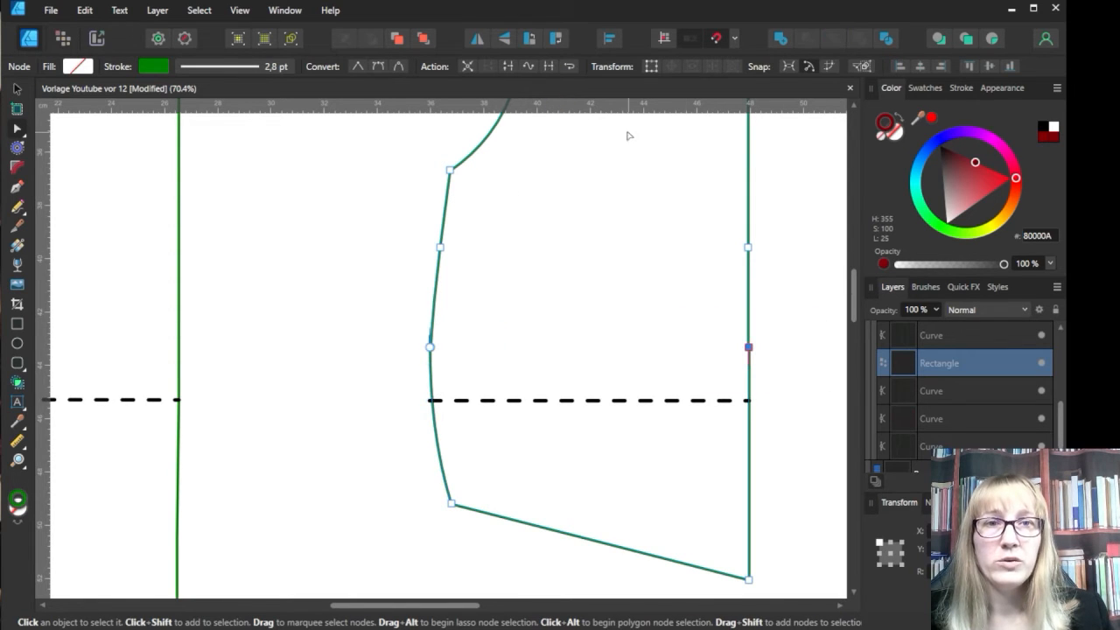
left_click(17, 89)
left_click(625, 321)
Cut the right piece's outline with the Knife tool at the side seam just below the armhole and at the opposite straight edge.
scroll(631, 325, "down", 3)
scroll(665, 341, "up", 2)
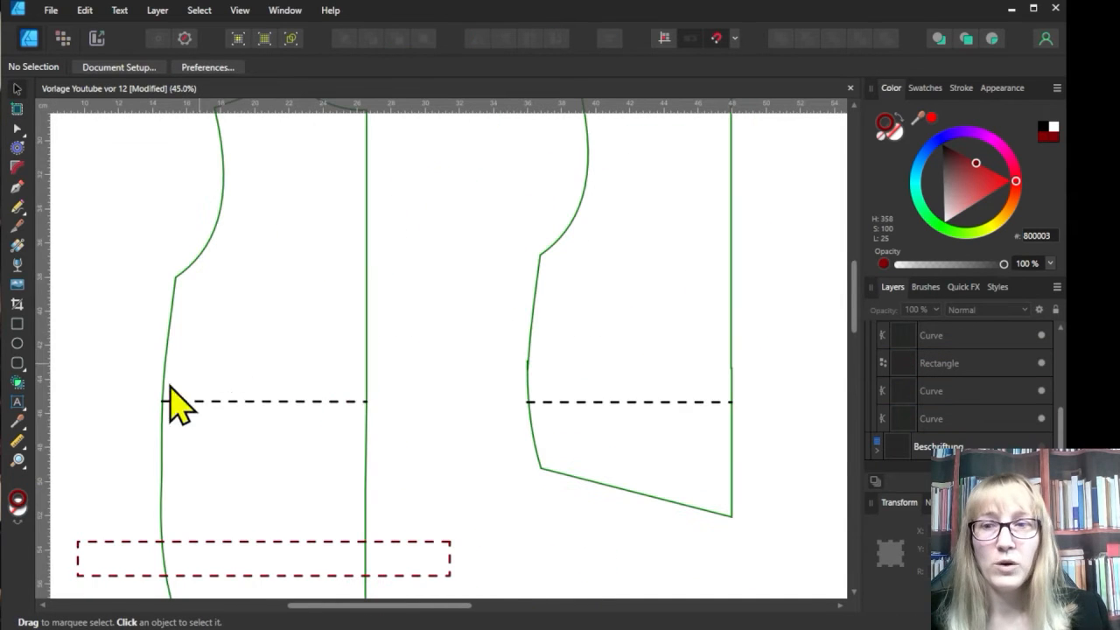
left_click(17, 227)
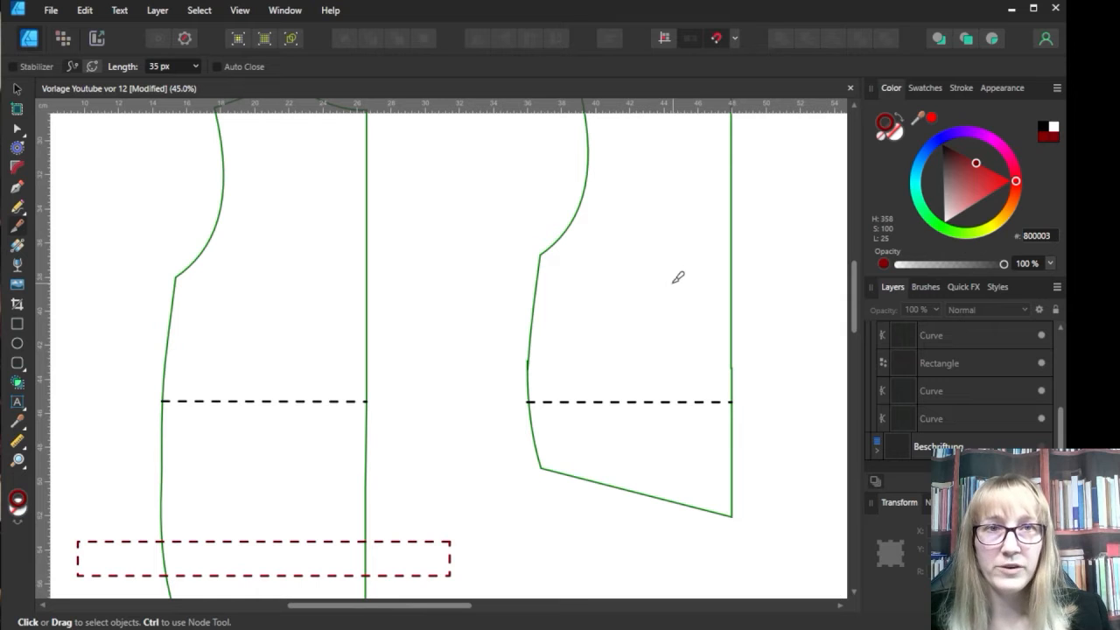
left_click(558, 267)
left_click(536, 282)
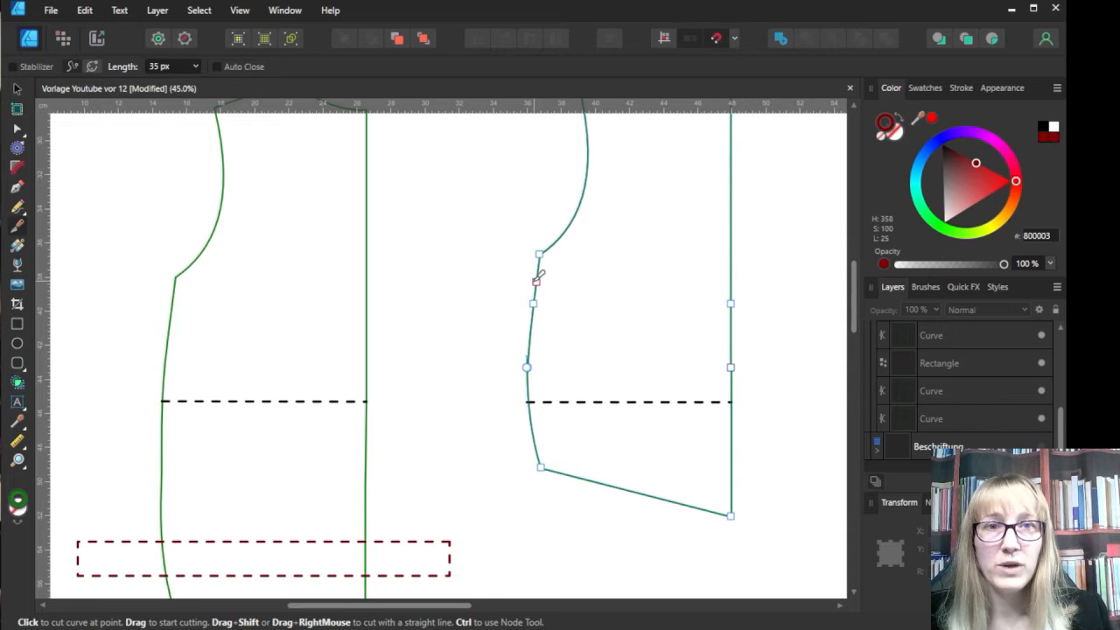
left_click(730, 278)
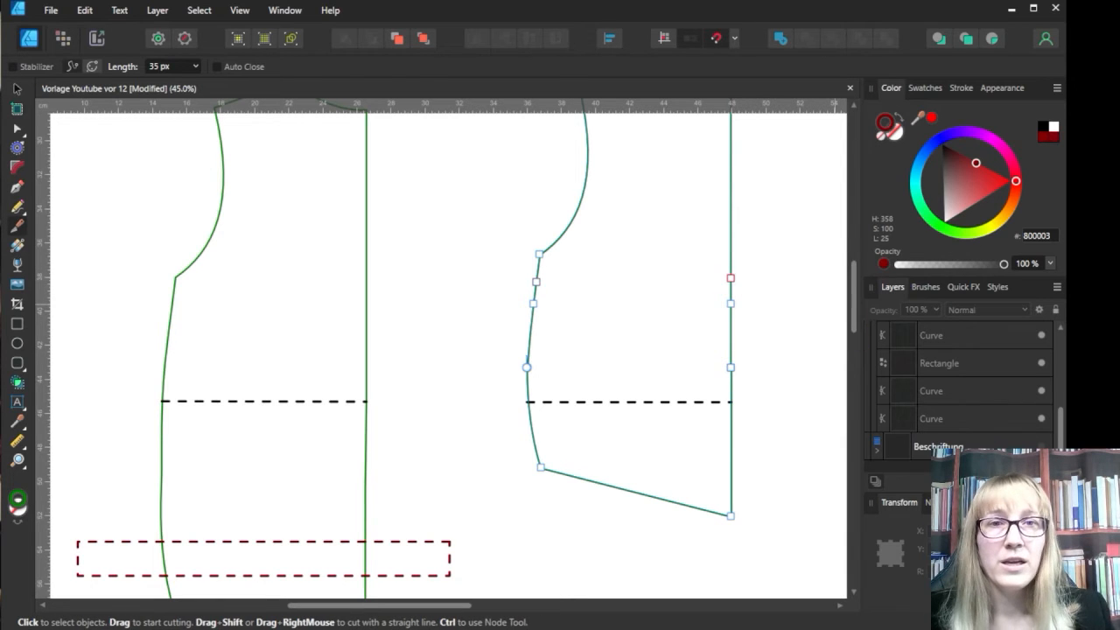
Select all nodes of the right piece from the cut points to the hem and move them down to lengthen the piece.
key("v")
left_click(16, 127)
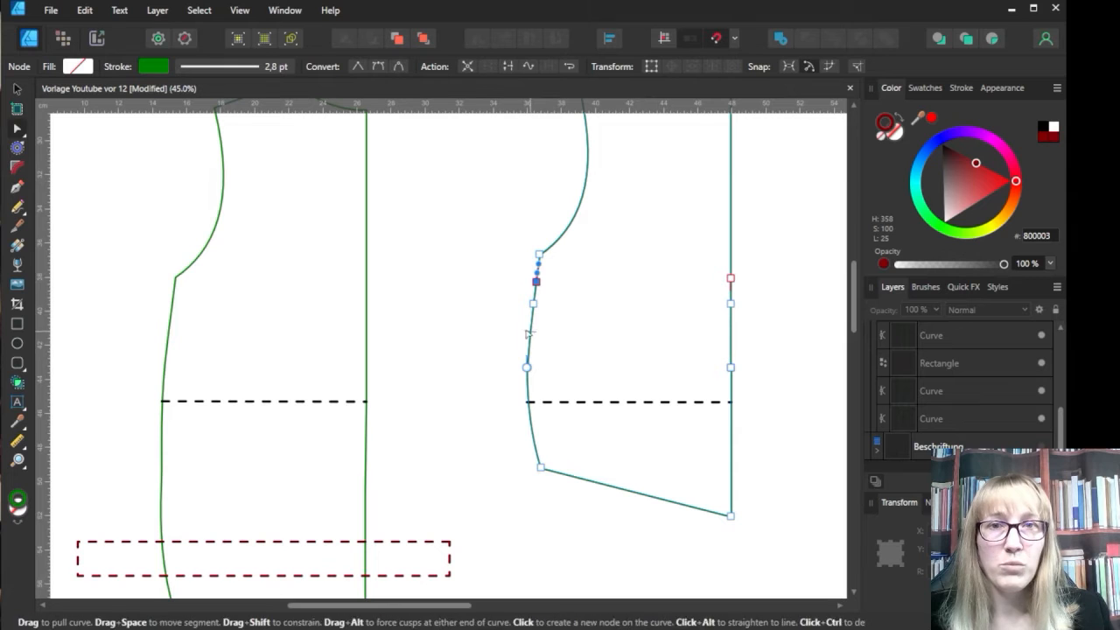
left_click_drag(503, 298, 779, 543)
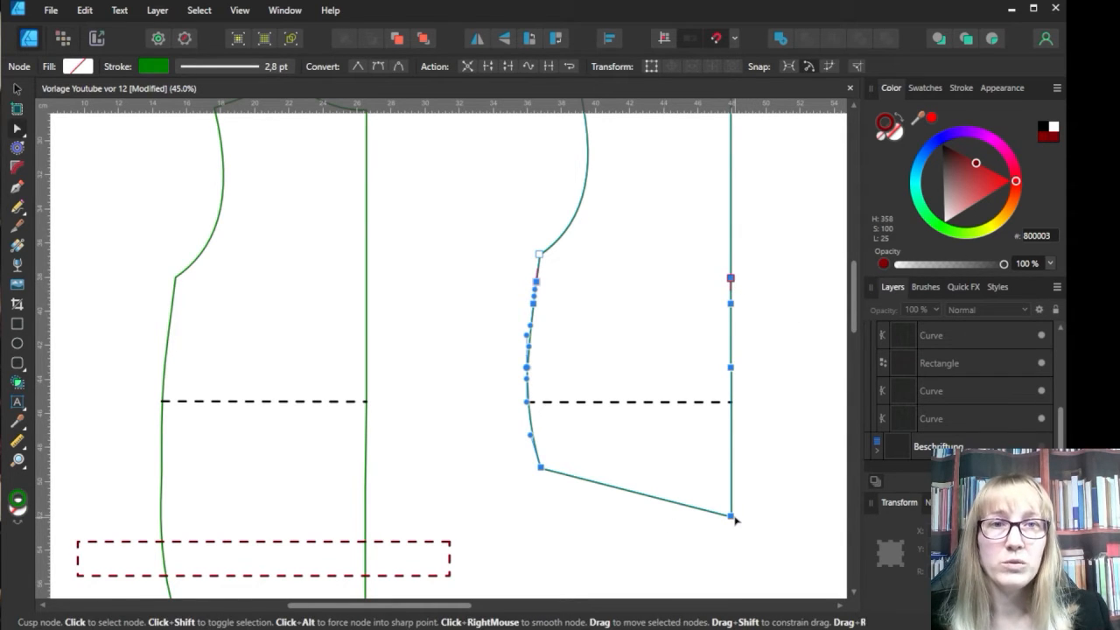
left_click_drag(733, 524, 737, 555)
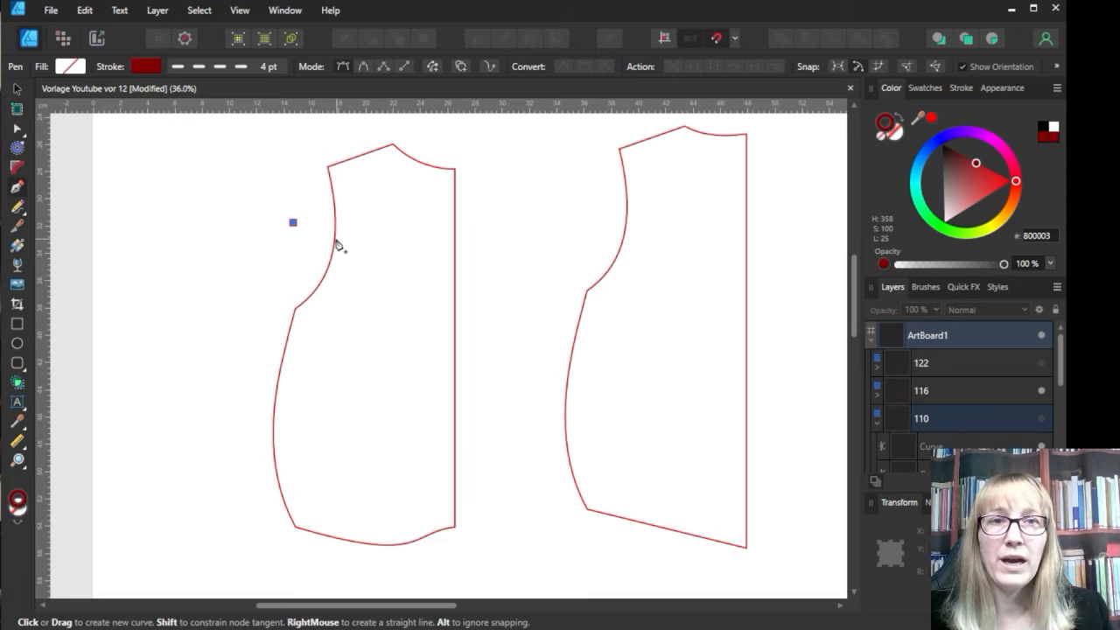
Undo the stray Pen point and draw a two-segment zigzag line from the left piece's armhole past its straight edge to the side seam.
key("ctrl+z")
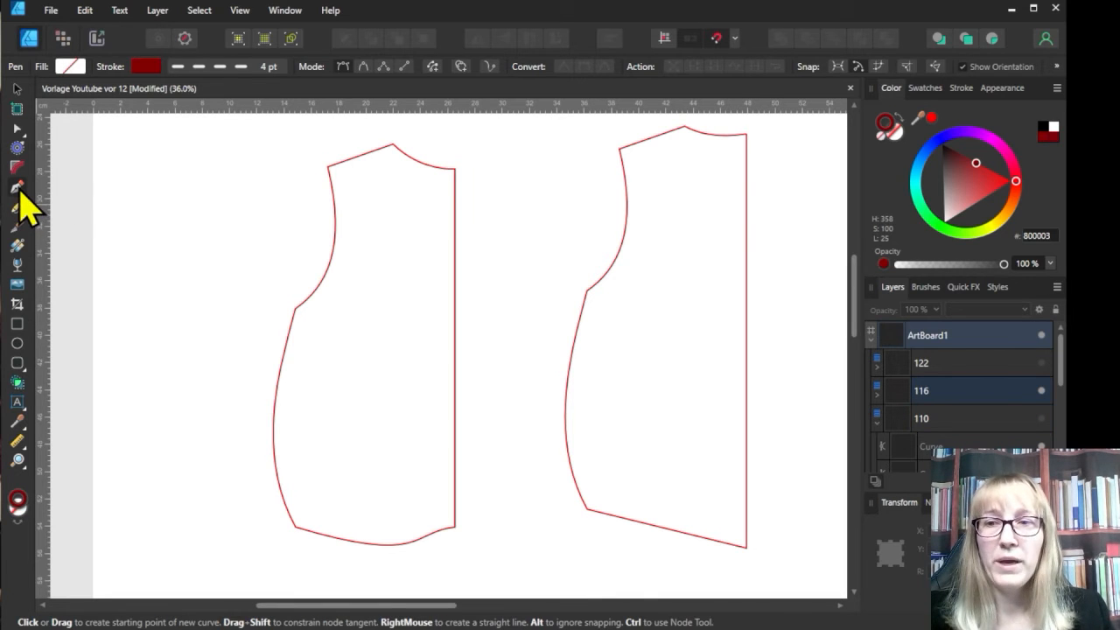
left_click(317, 216)
left_click(476, 311)
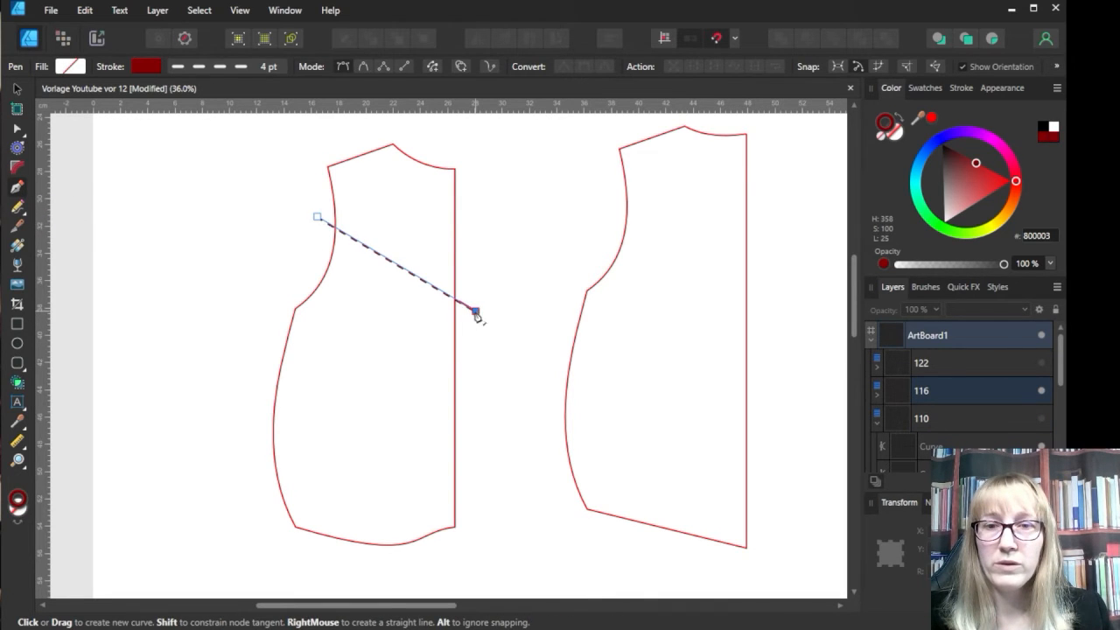
left_click(261, 454)
key("v")
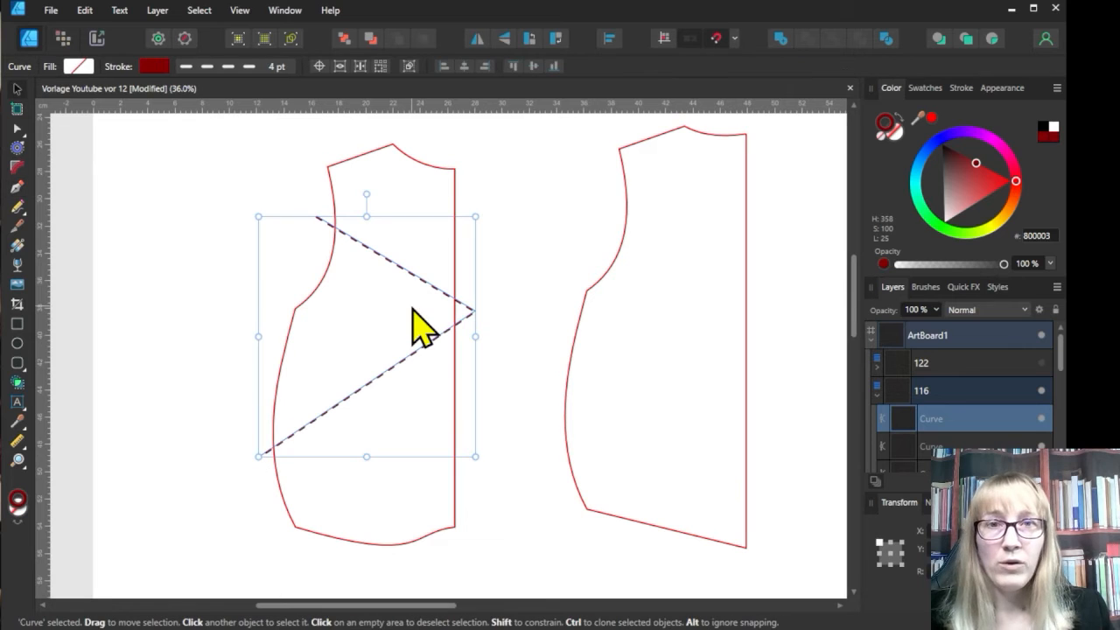
Add a 1 cm contour around the zigzag line and group the contour with the centre line.
left_click(17, 147)
left_click(61, 68)
type("1")
key("Return")
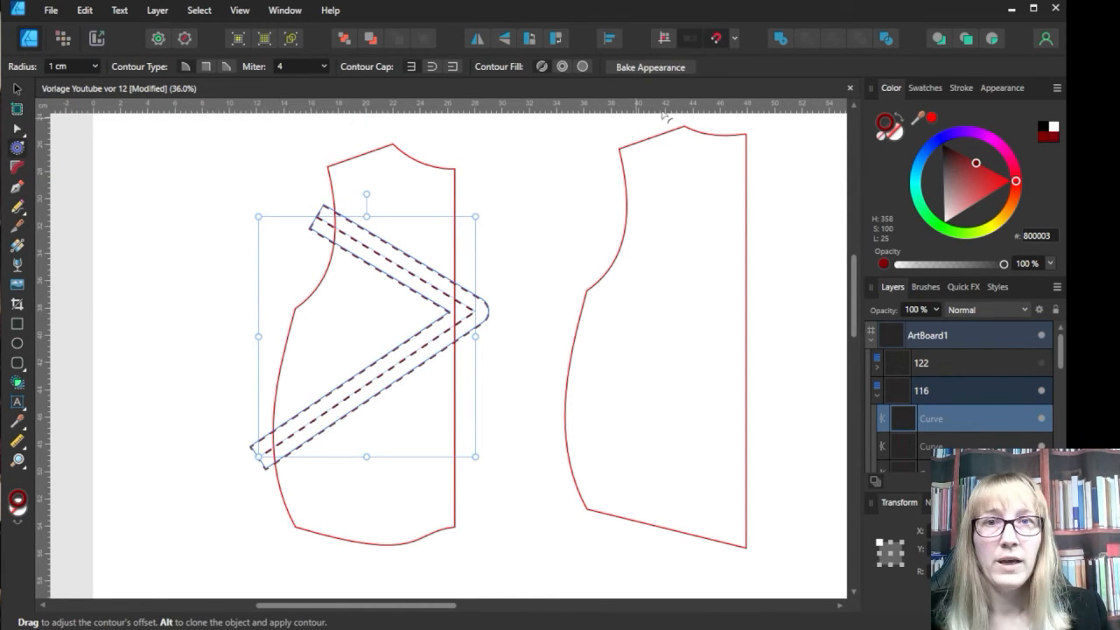
key("a")
key("v")
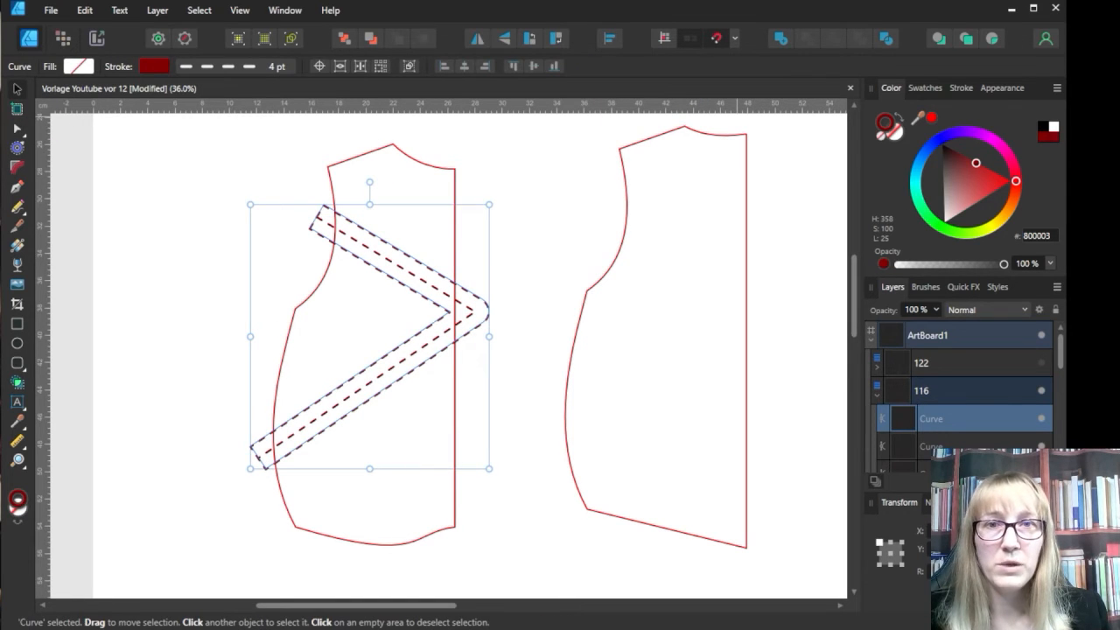
left_click(393, 274, "shift")
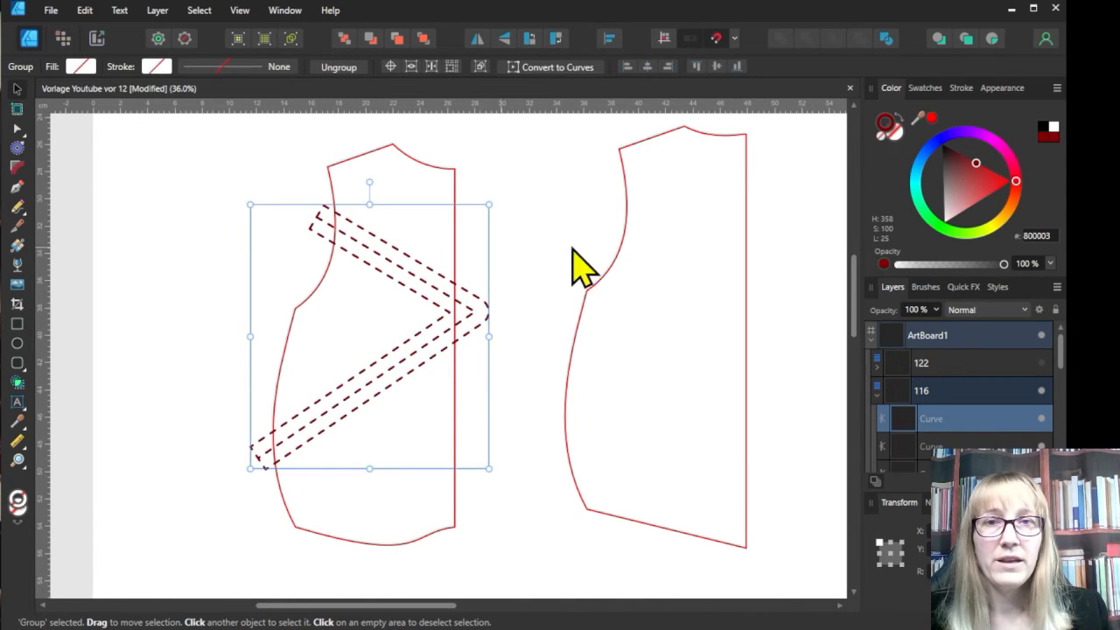
Lay the right piece over the left with their underarm corners aligned and move it back together with the zigzag group.
left_click_drag(593, 305, 301, 306)
left_click(382, 259)
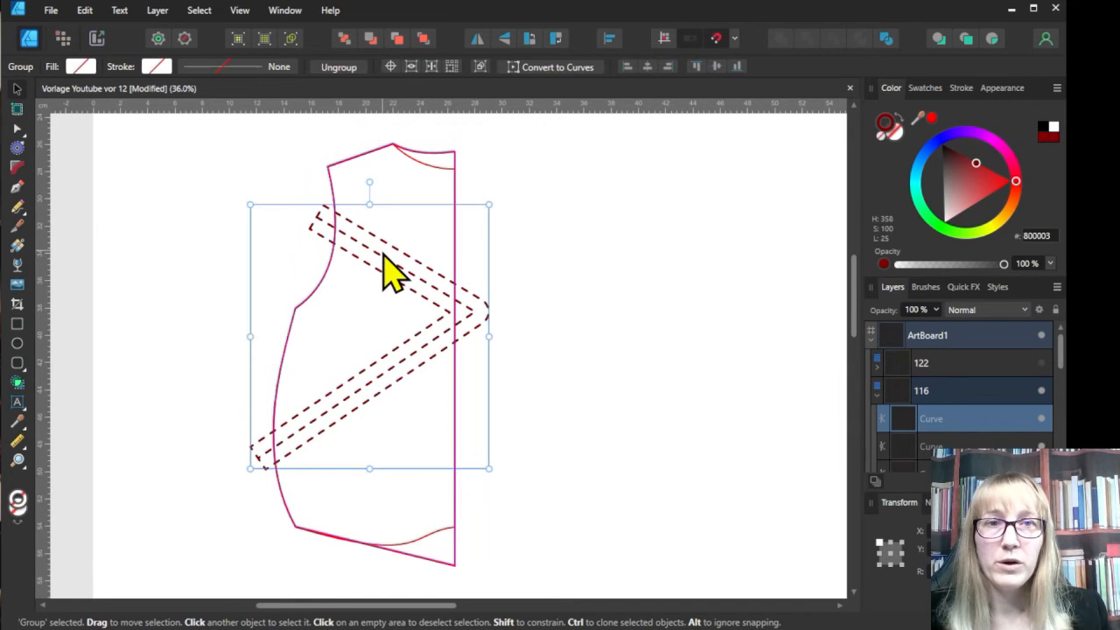
left_click(430, 170, "shift")
left_click_drag(429, 154, 649, 158)
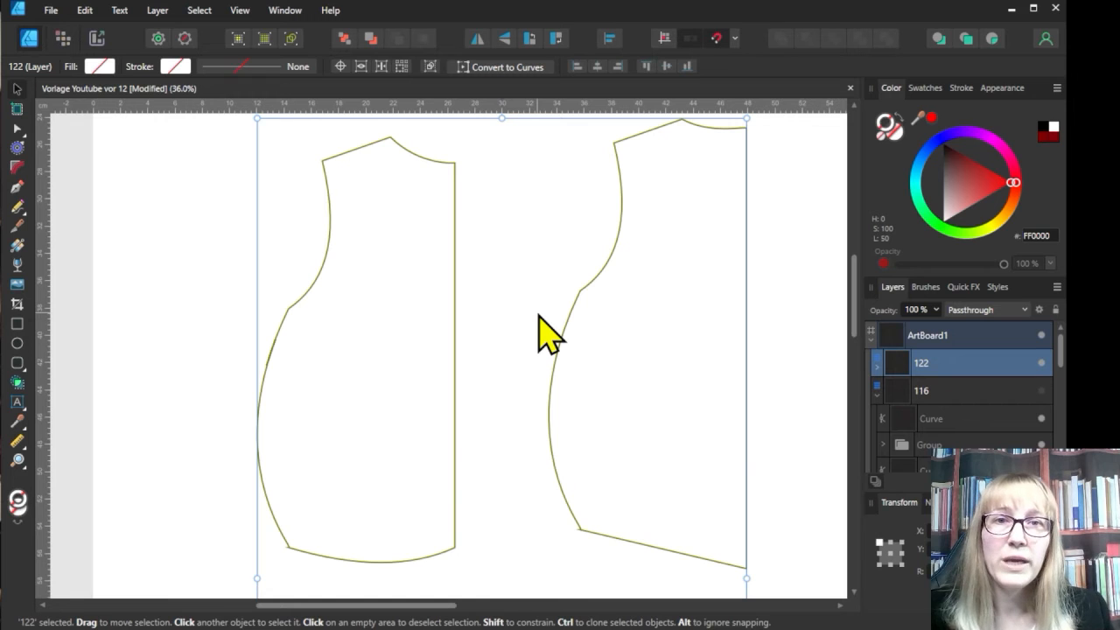
Draw a helper rectangle about 17.3 cm wide, set its height to 4 cm and snap it to the top of the left piece's straight edge.
left_click(17, 323)
left_click_drag(275, 179, 512, 247)
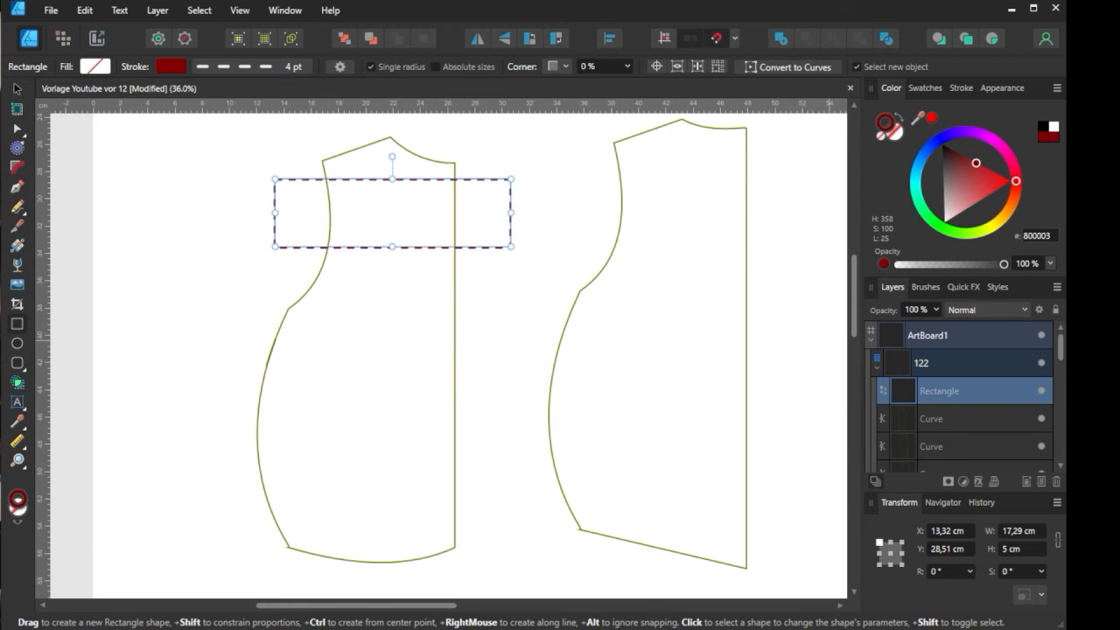
key("Return")
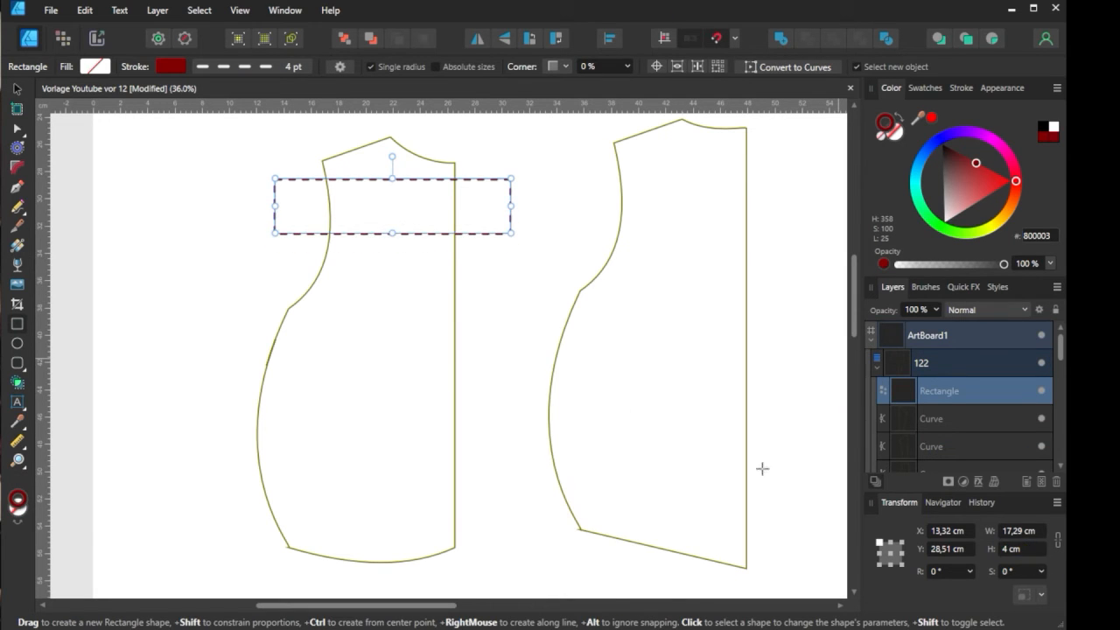
left_click(17, 88)
left_click_drag(482, 184, 426, 166)
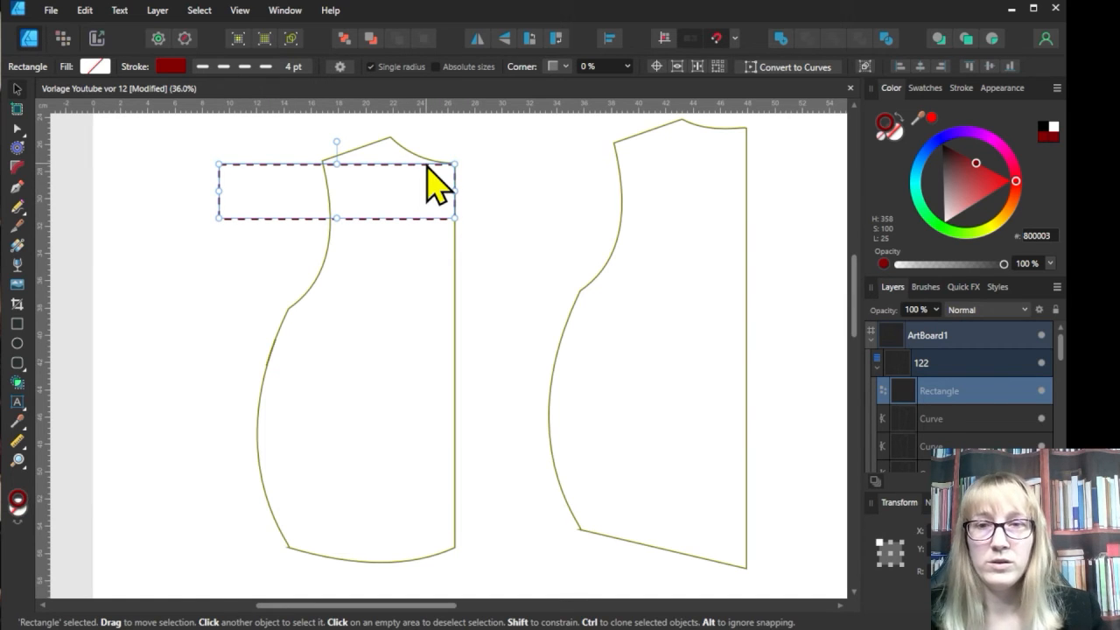
Duplicate the 4 cm rectangle repeatedly downward, edge to edge, until the row of copies reaches past the left piece's hem.
left_click_drag(427, 165, 424, 224)
key("ctrl+j")
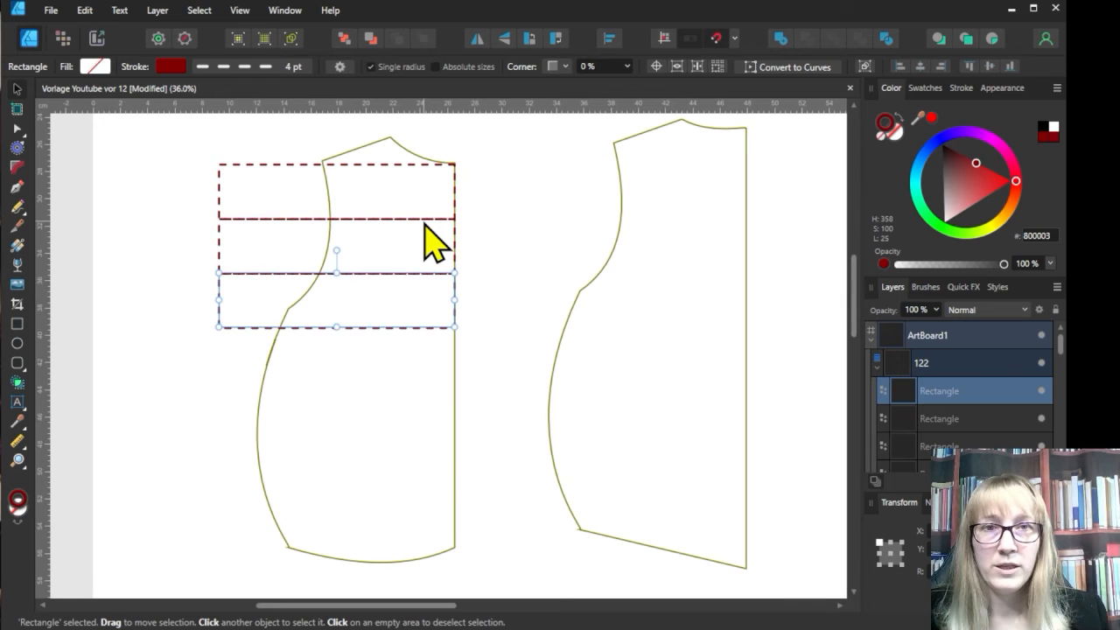
key("ctrl+j")
key("ctrl+j")
key("ctrl+j")
key("ctrl+j")
key("ctrl+j")
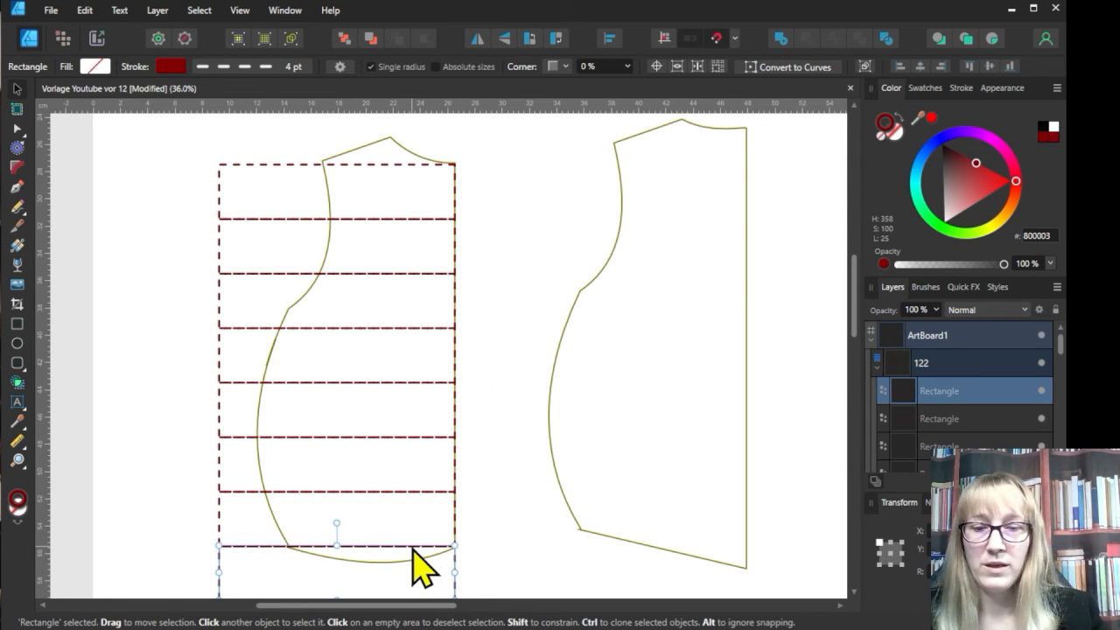
Rotate the lowest rectangle 90°, align it with the left piece's straight edge and copy it sideways into adjoining columns across the piece.
left_click(529, 39)
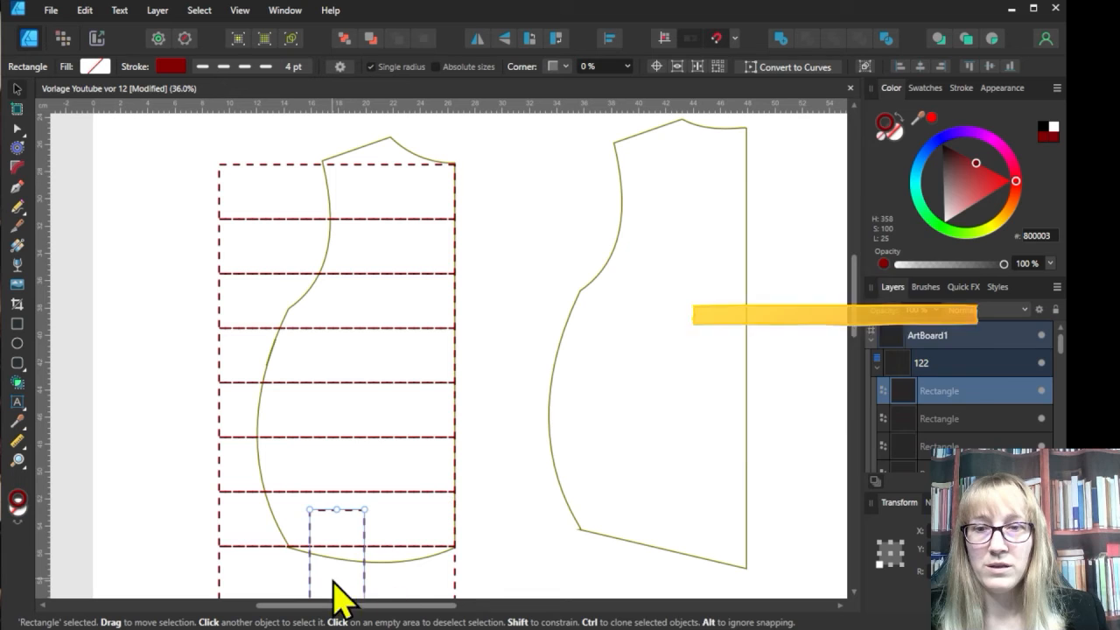
left_click_drag(358, 575, 424, 236)
left_click_drag(424, 415, 445, 576)
mouse_move(408, 268)
left_mouse_down()
mouse_move(288, 270)
mouse_move(403, 277)
mouse_move(222, 241)
mouse_move(239, 250)
left_mouse_up()
left_click(145, 209)
Place two horizontal guides across the right piece's armhole area and two vertical guides at 40 cm and 44 cm.
left_click_drag(551, 114, 535, 185)
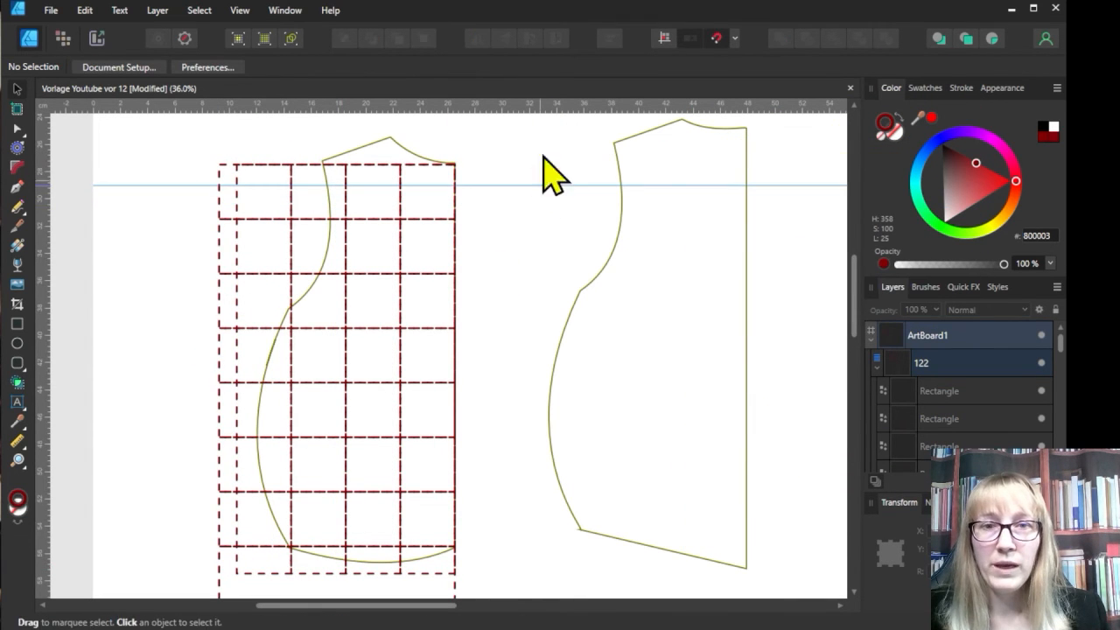
left_click_drag(538, 109, 563, 305)
left_click_drag(44, 225, 693, 235)
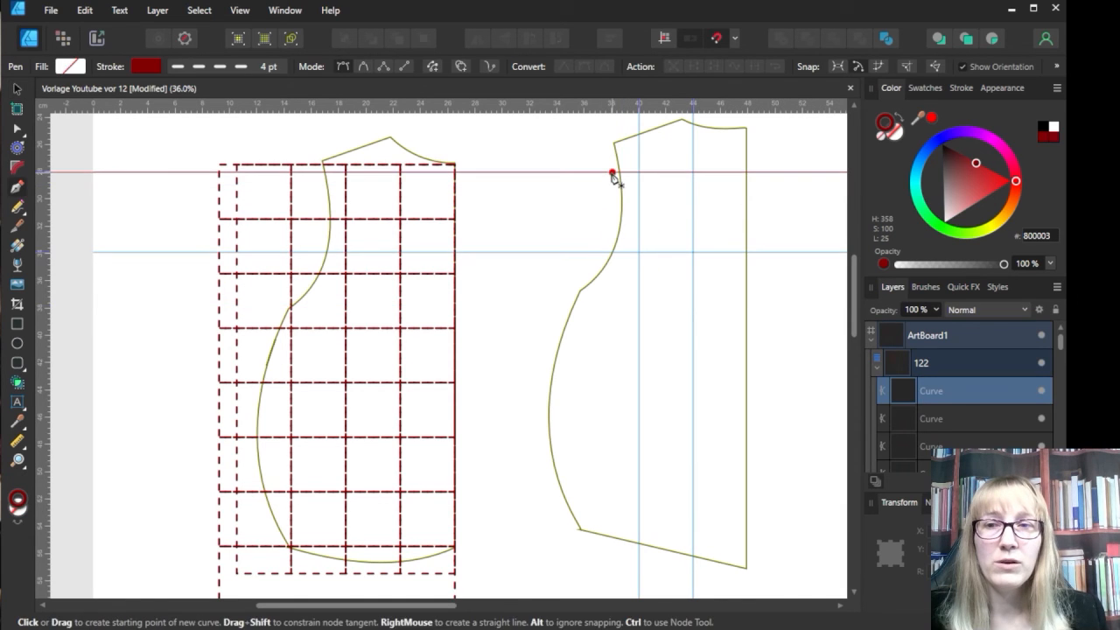
Draw two horizontal dashed lines across the right piece along the horizontal guides with the Pen tool.
left_click(613, 173)
left_click(758, 172)
key("Escape")
left_click(590, 253)
left_click(766, 253)
key("Escape")
Draw two vertical dashed lines from the shoulder area to the hem of the right piece along the 40 cm and 44 cm guides.
left_click(640, 127)
left_click(640, 571)
key("Escape")
left_click(694, 116)
left_click(694, 573)
key("Escape")
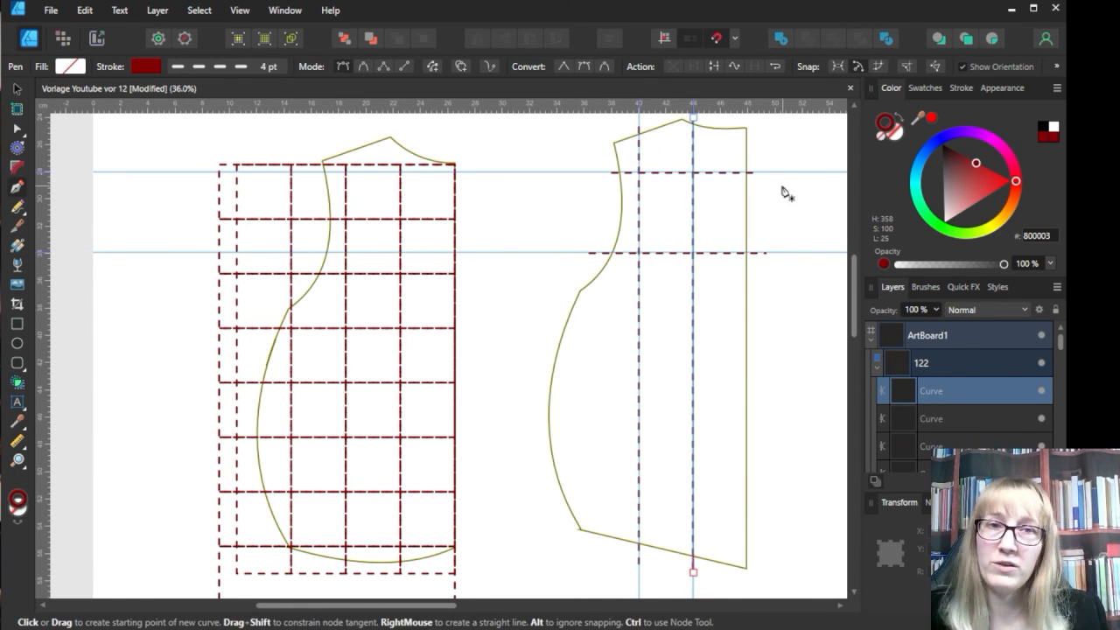